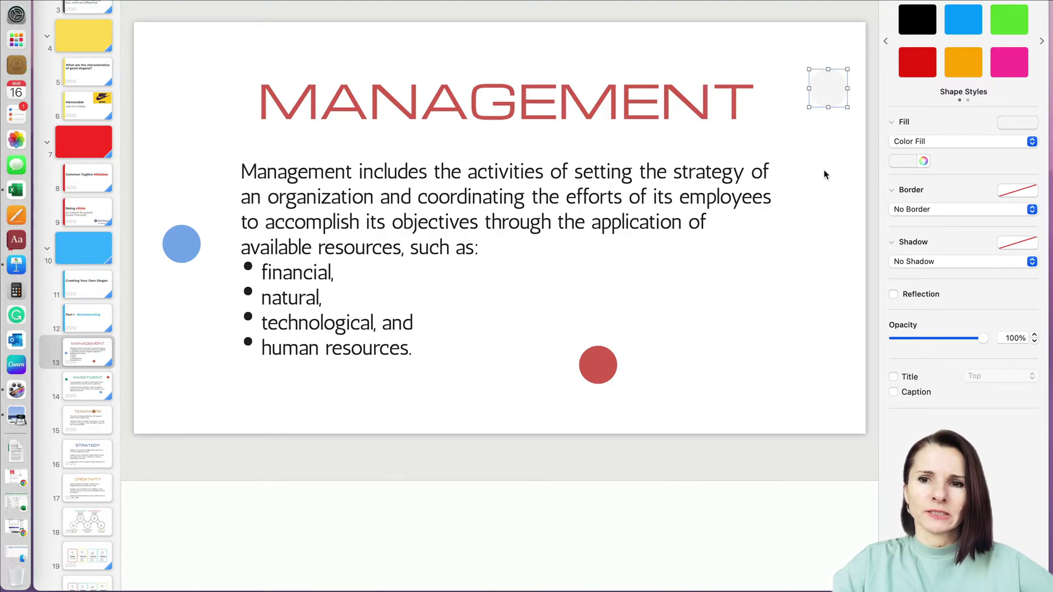
# Browse slides 7, 4, 10, 9 and 12, then return to the Management slide 13
pyautogui.click(109, 144)
pyautogui.click(100, 49)
pyautogui.click(104, 238)
pyautogui.click(99, 212)
pyautogui.click(84, 321)
pyautogui.click(84, 355)
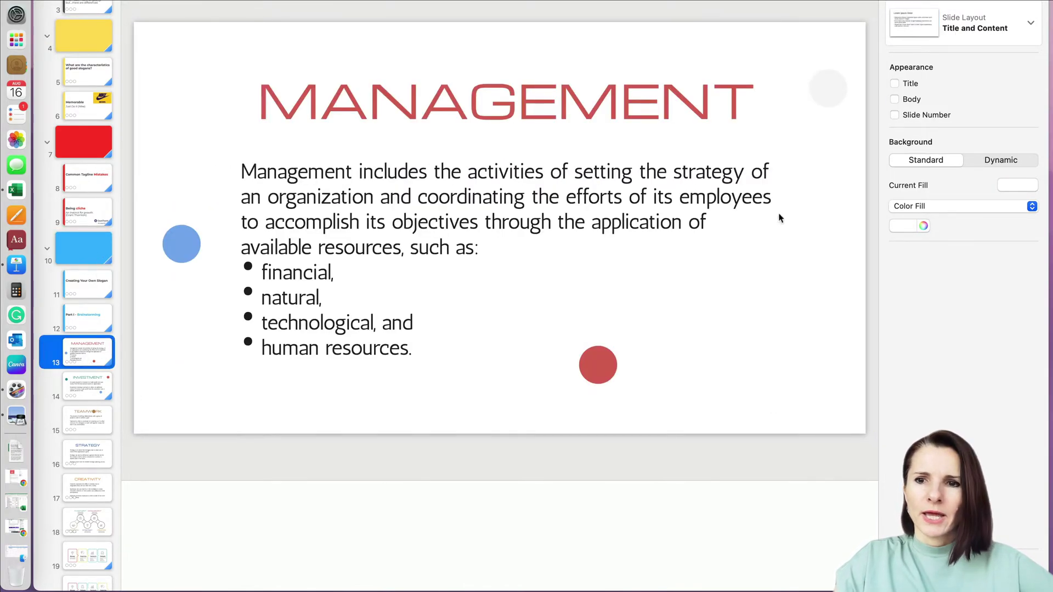
# Select the Management slide's red circle so its style settings show in the inspector
pyautogui.click(773, 234)
pyautogui.click(861, 263)
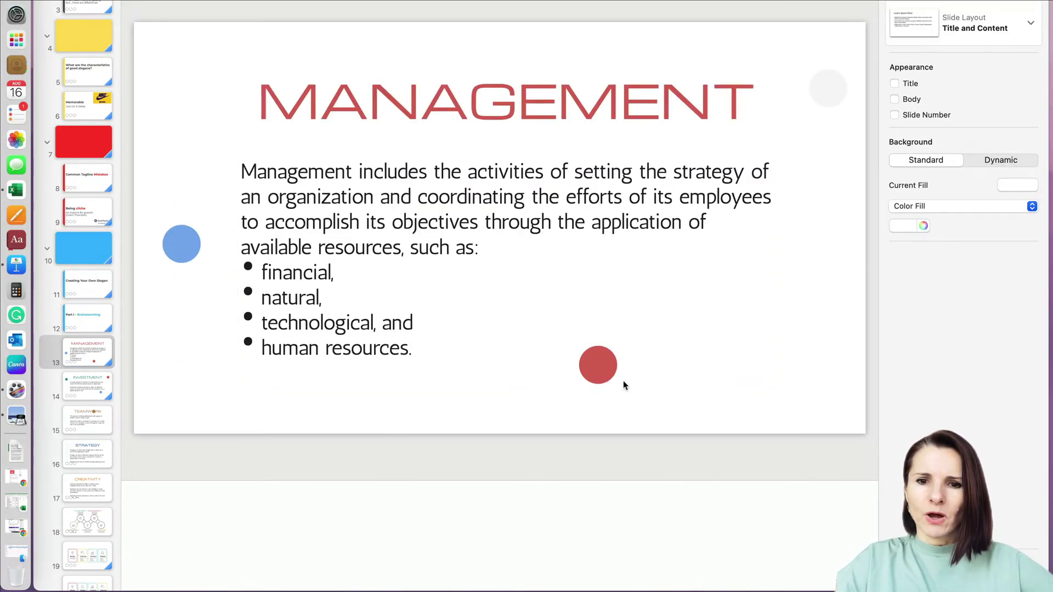
pyautogui.click(599, 364)
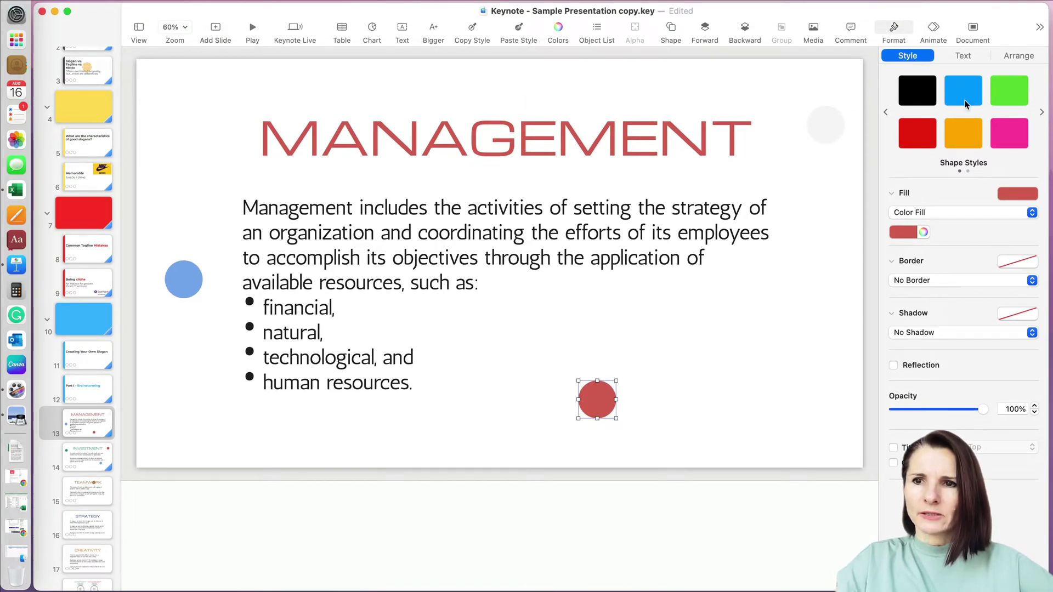
# Bring up the Colors window for the red circle's fill from the Style inspector
pyautogui.click(971, 55)
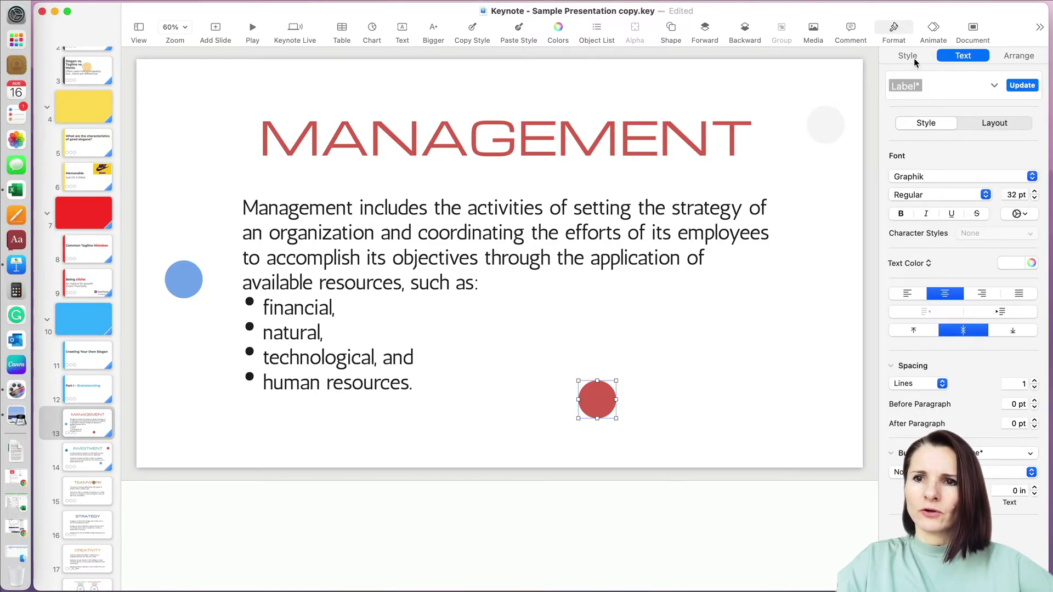
pyautogui.click(911, 58)
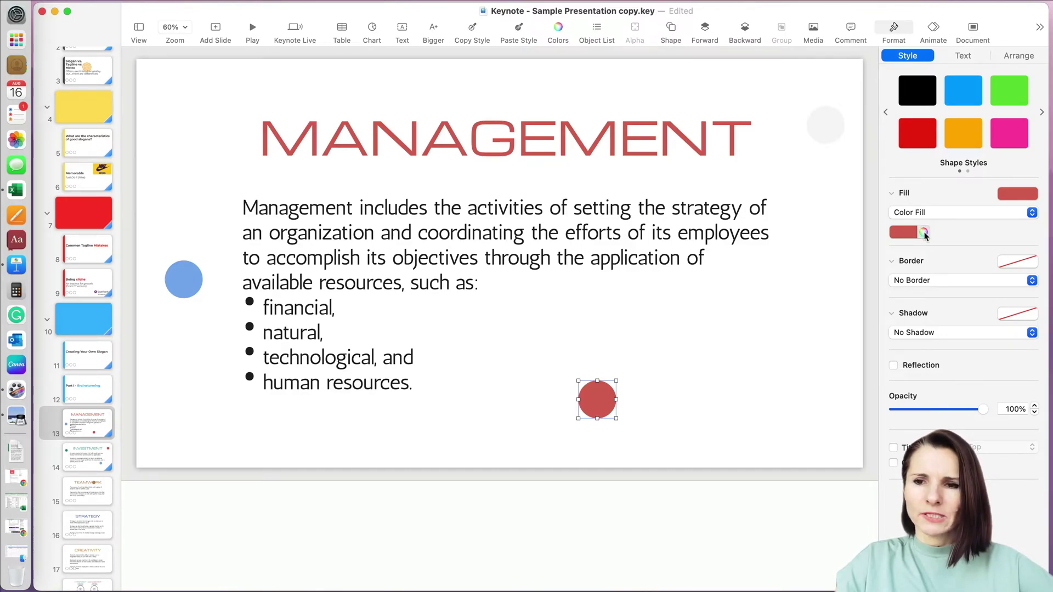
pyautogui.click(924, 235)
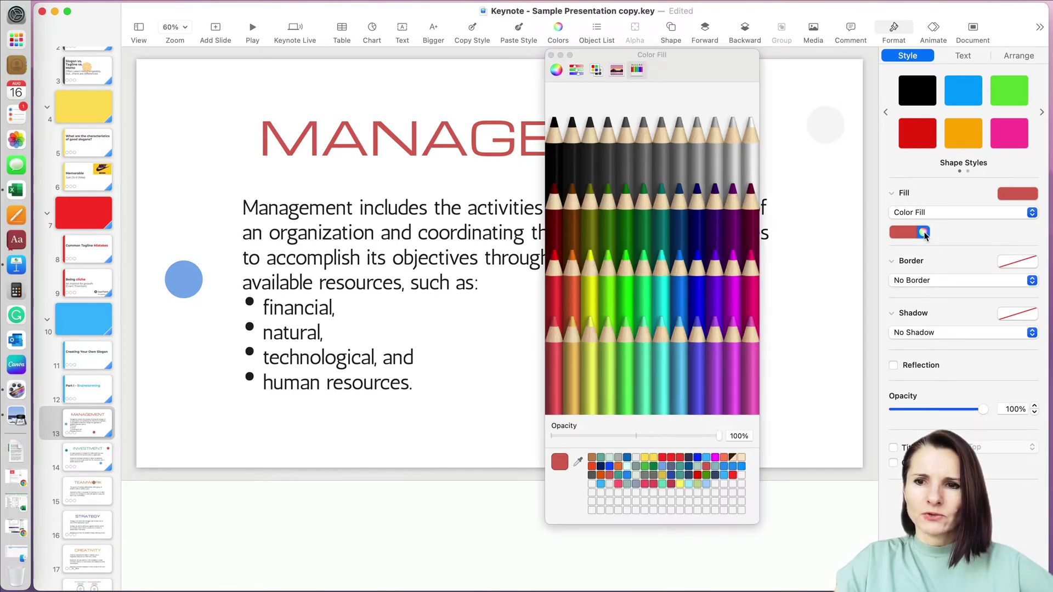
# Recolour the circle a soft purple from the colour wheel and set its opacity to 78%
pyautogui.click(556, 71)
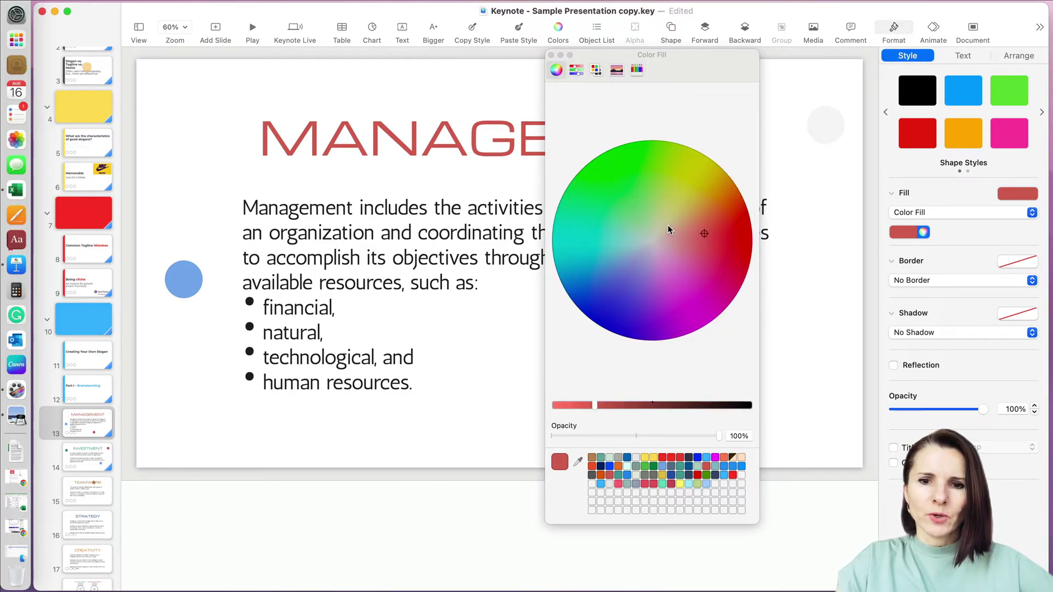
pyautogui.click(636, 277)
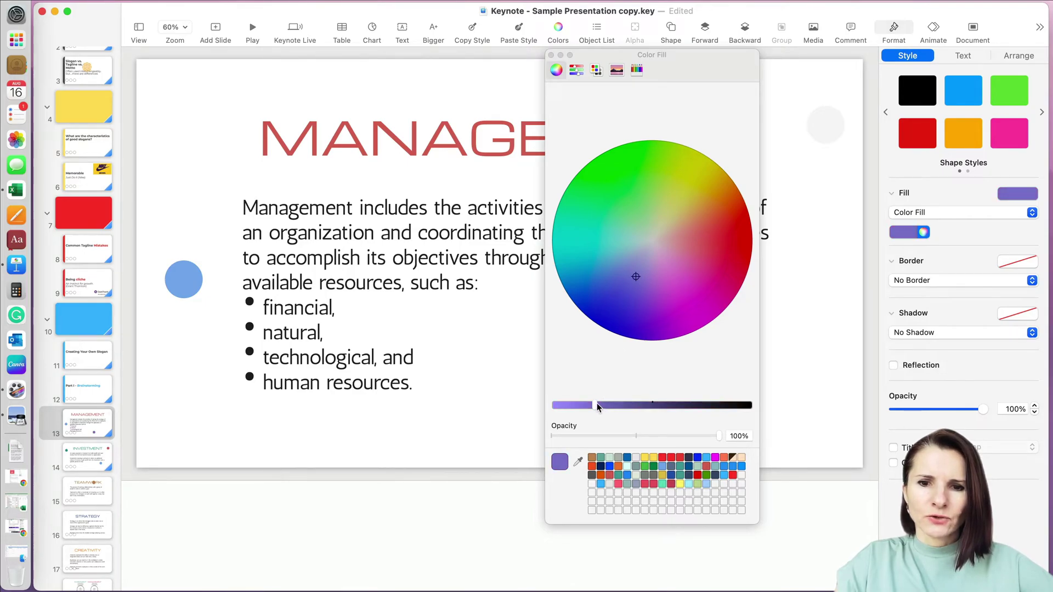
pyautogui.moveTo(602, 404)
pyautogui.mouseDown()
pyautogui.moveTo(564, 410)
pyautogui.moveTo(577, 409)
pyautogui.mouseUp()
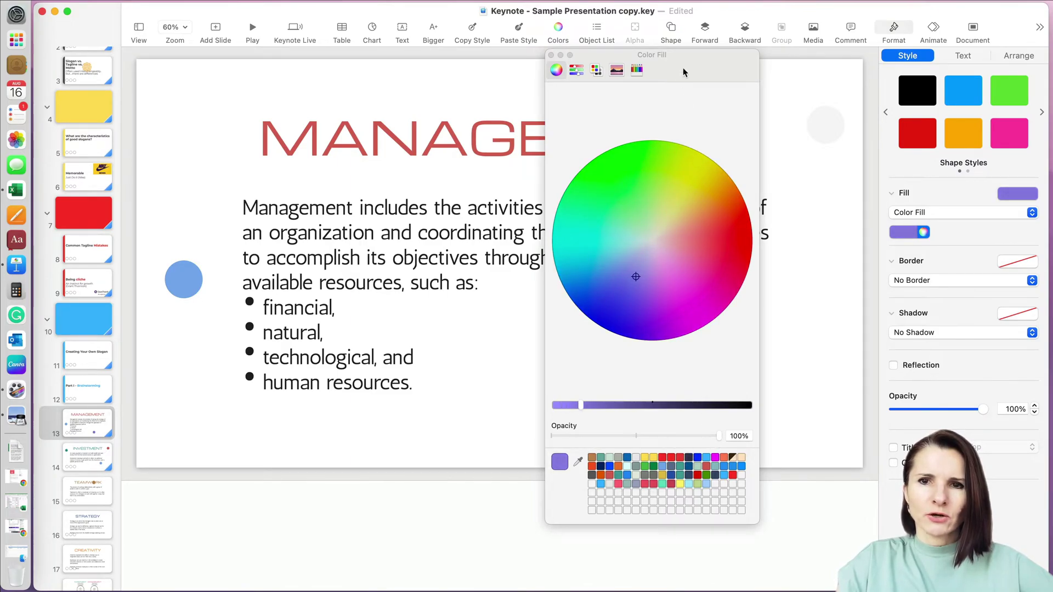
pyautogui.moveTo(684, 71); pyautogui.dragTo(833, 74)
pyautogui.moveTo(870, 445); pyautogui.dragTo(831, 439)
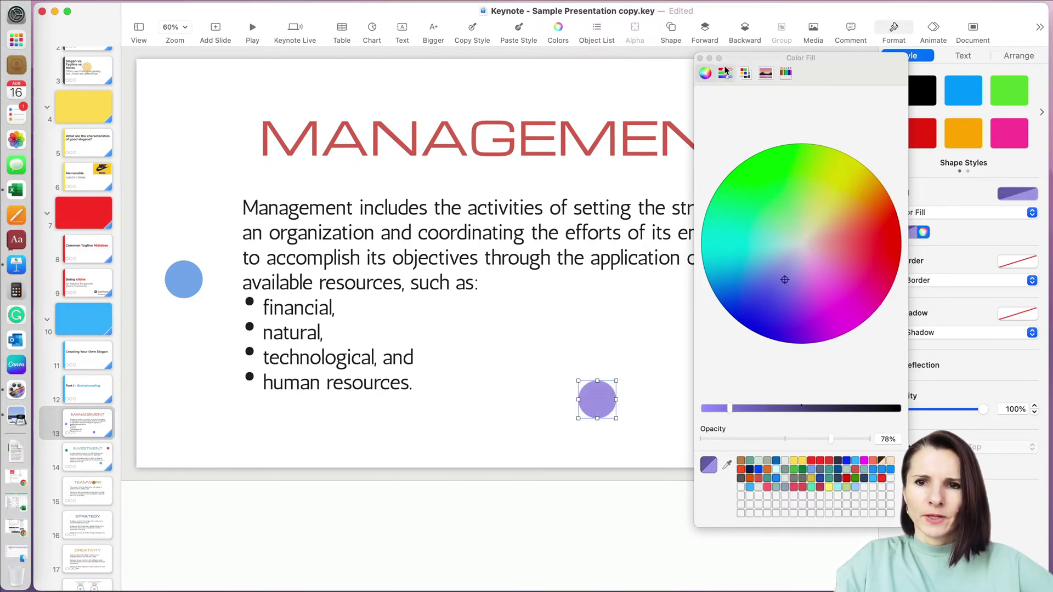
# View the purple as RGB values and its hex code, then preview the named colour palettes
pyautogui.click(724, 73)
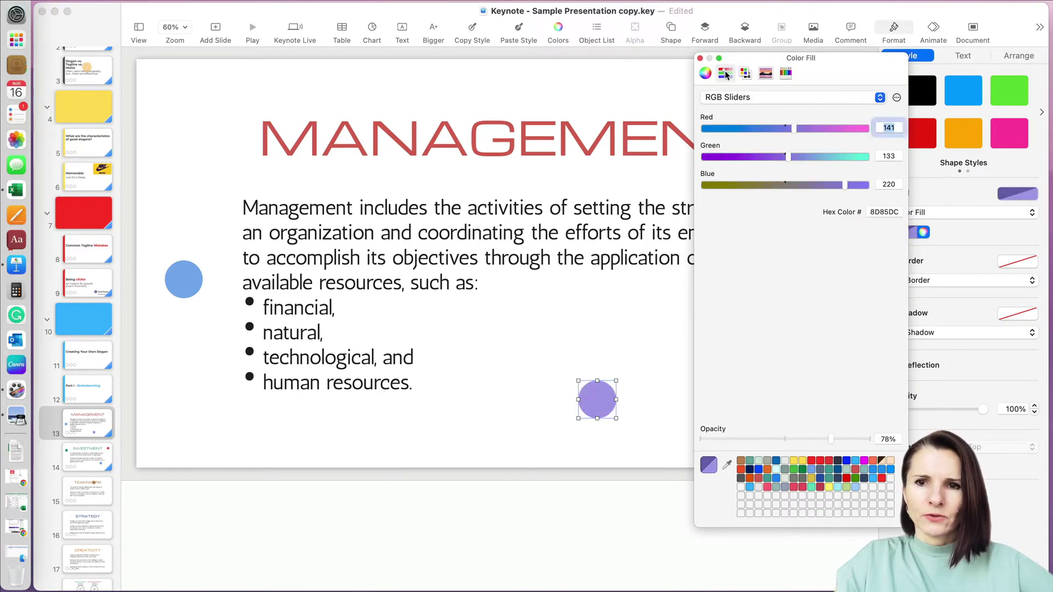
pyautogui.doubleClick(881, 211)
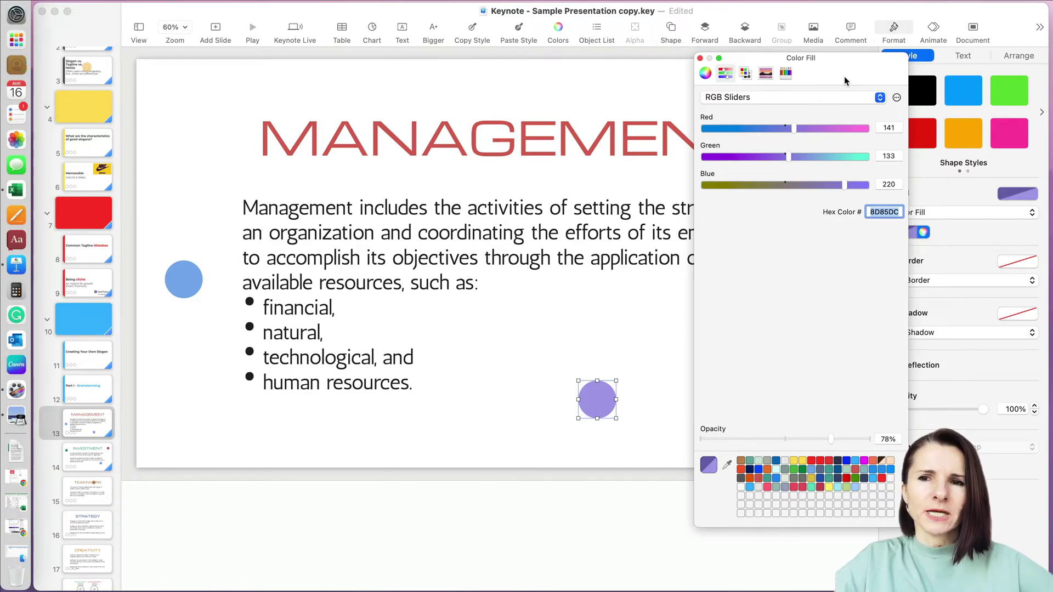
pyautogui.click(744, 73)
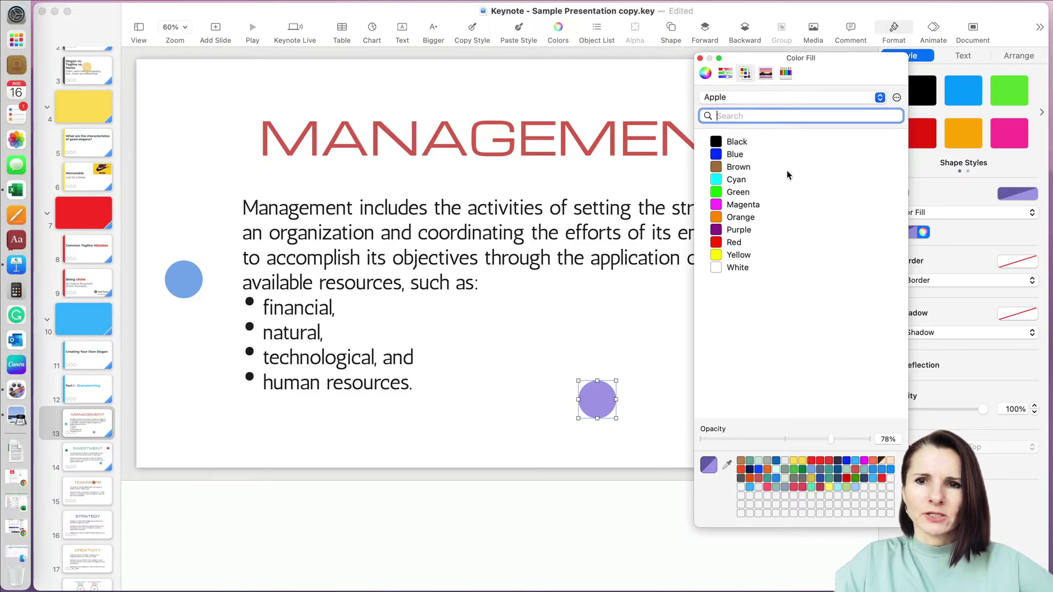
pyautogui.click(765, 73)
# Browse the Apple colour list's palette dropdown and settle on the spectrum image palette
pyautogui.click(744, 73)
pyautogui.click(879, 99)
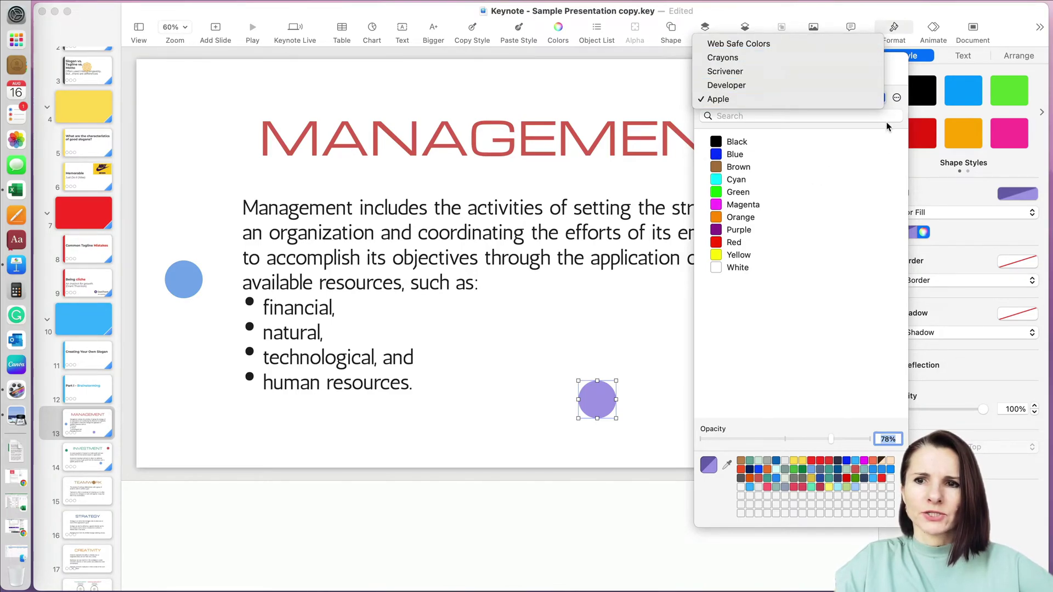
pyautogui.click(886, 125)
pyautogui.click(765, 73)
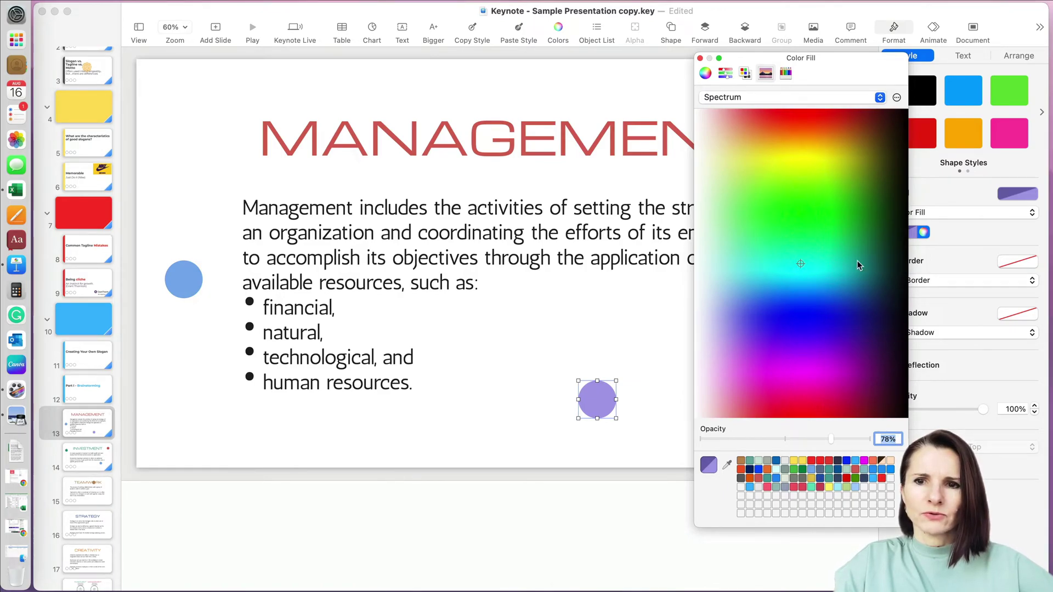
# Pick cyan from the spectrum, then fill the circle with the Spindrift mint pencil colour
pyautogui.moveTo(801, 265); pyautogui.dragTo(821, 275)
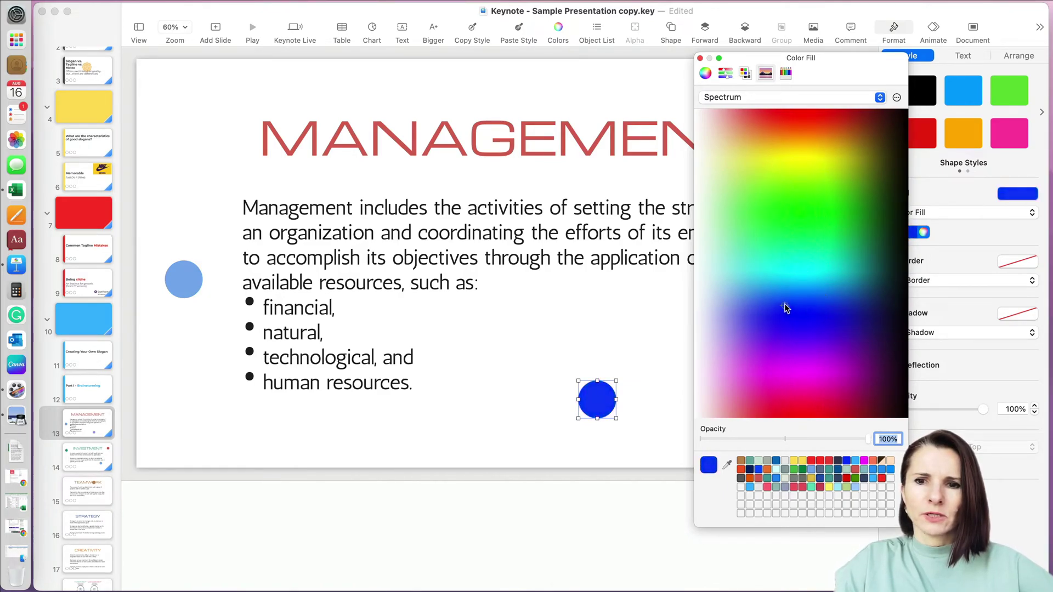
pyautogui.moveTo(822, 275); pyautogui.dragTo(818, 275)
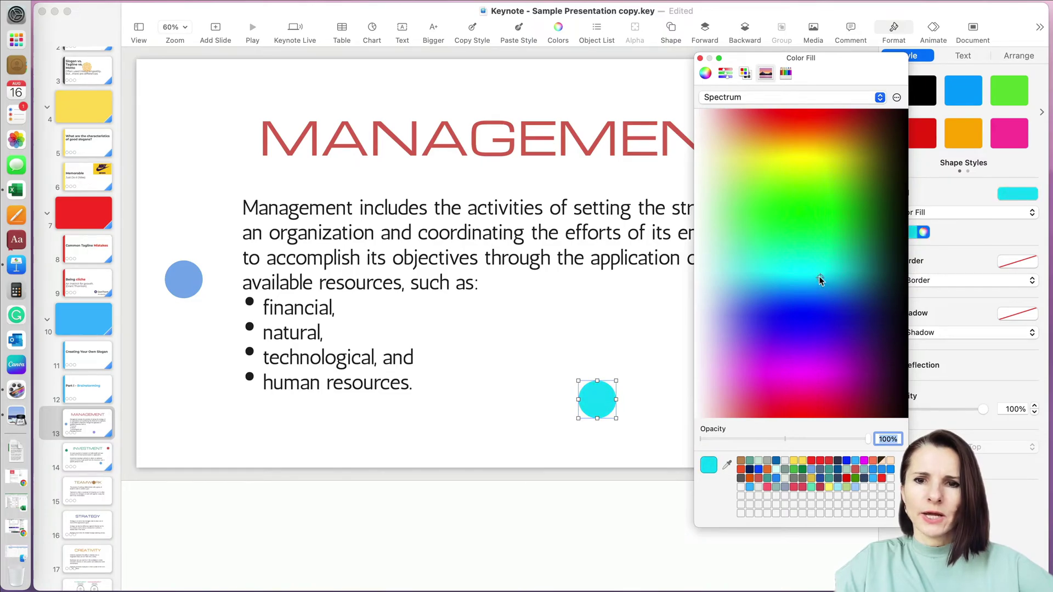
pyautogui.click(786, 74)
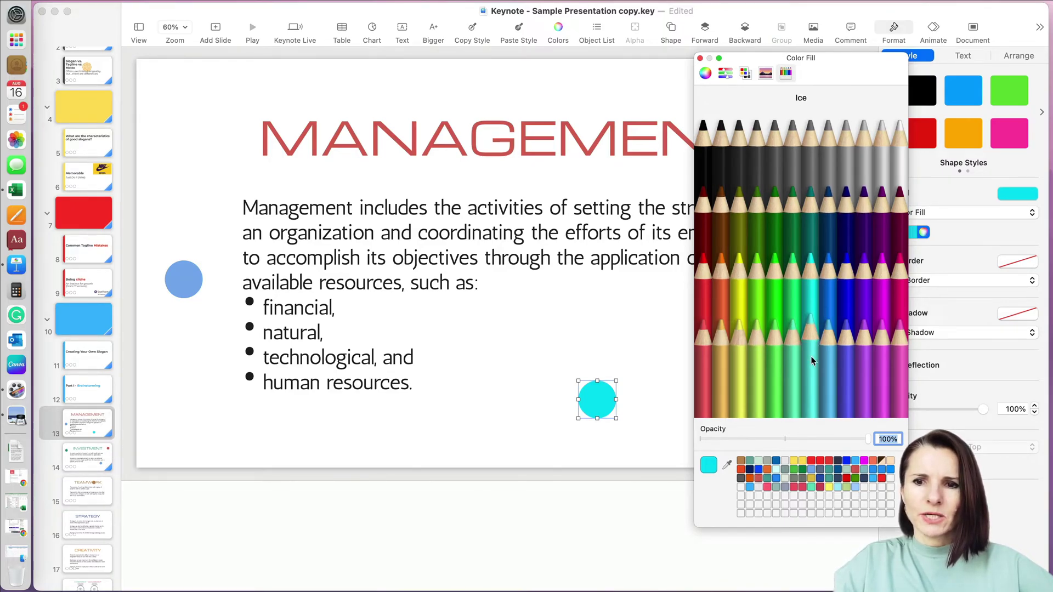
pyautogui.click(794, 356)
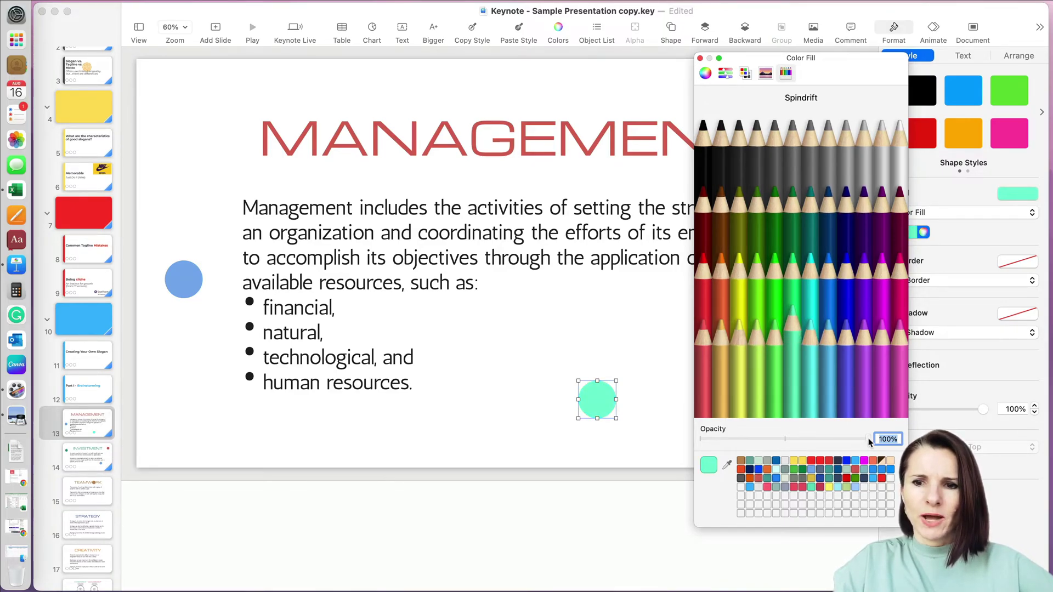
# Set the circle's opacity to 91% and darken the mint green with the wheel's brightness slider
pyautogui.moveTo(869, 442); pyautogui.dragTo(854, 438)
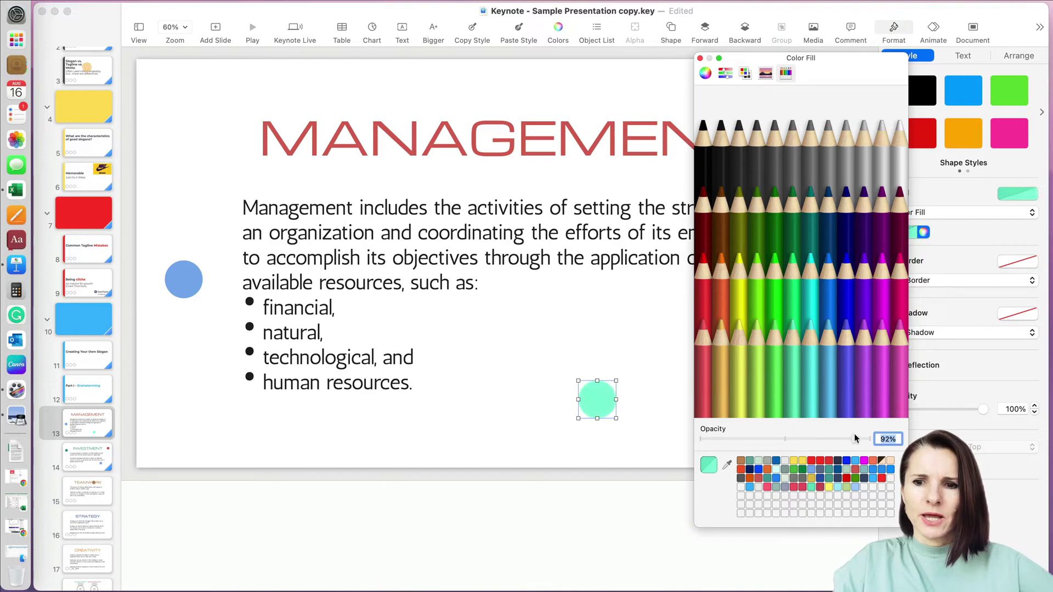
pyautogui.click(706, 72)
pyautogui.moveTo(709, 410); pyautogui.dragTo(764, 408)
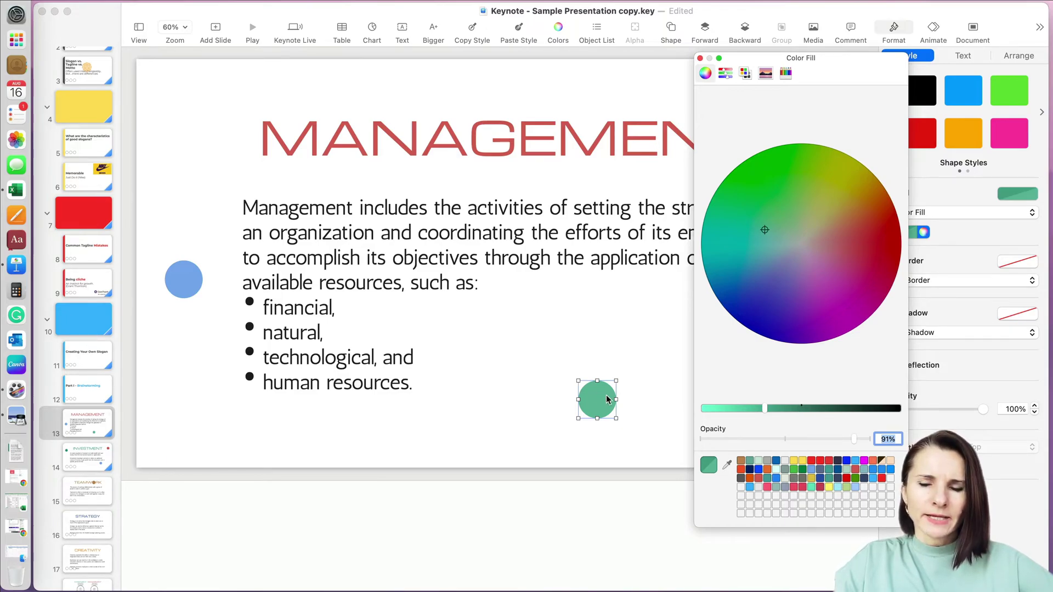
# Save the darker mint green fill as a custom swatch in the Colors window's grid
pyautogui.moveTo(820, 75); pyautogui.dragTo(797, 60)
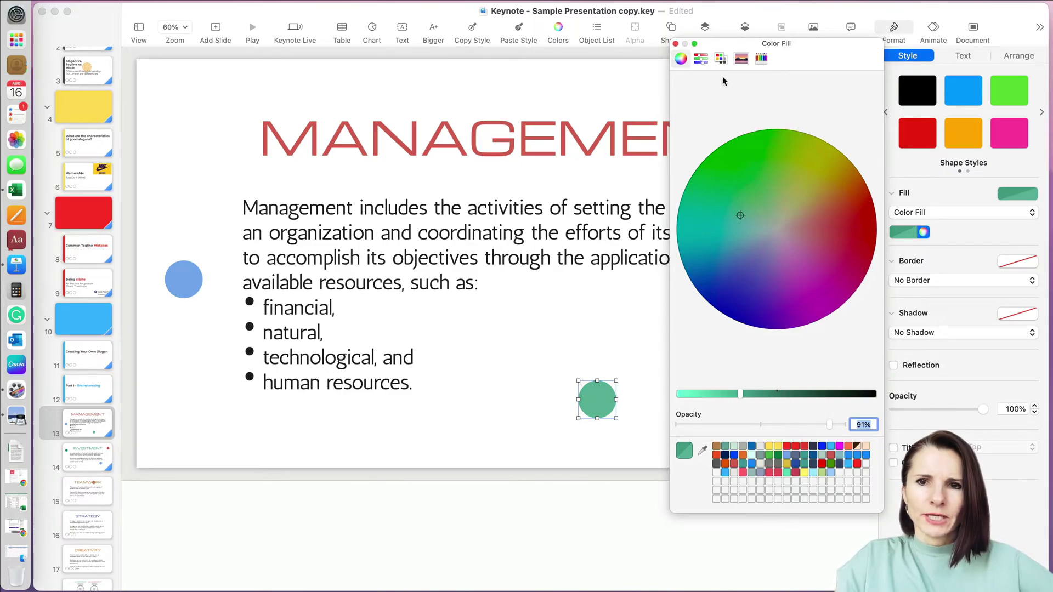
pyautogui.click(720, 59)
pyautogui.click(740, 59)
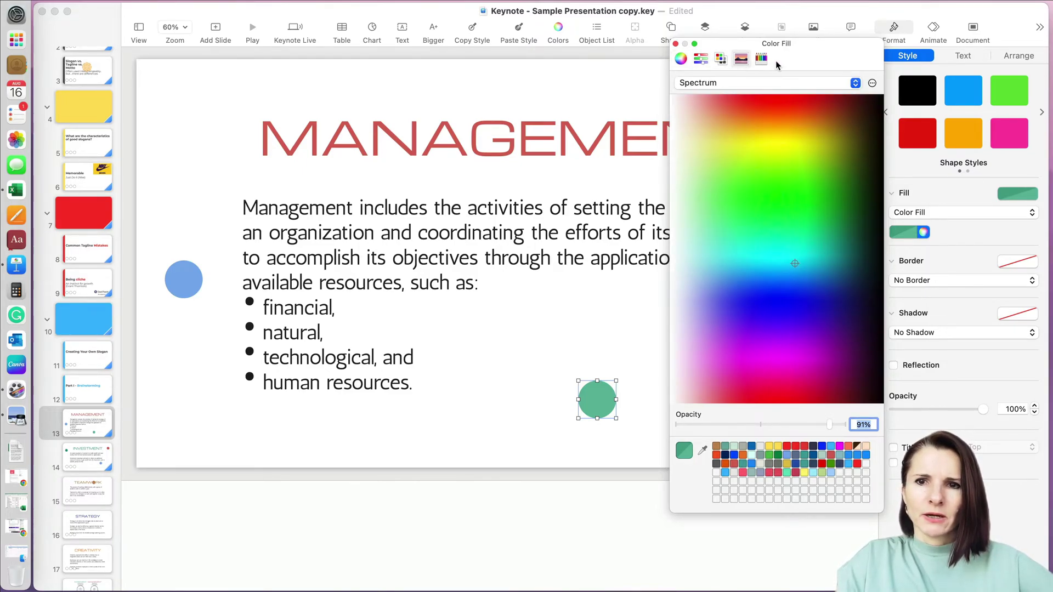
pyautogui.click(760, 59)
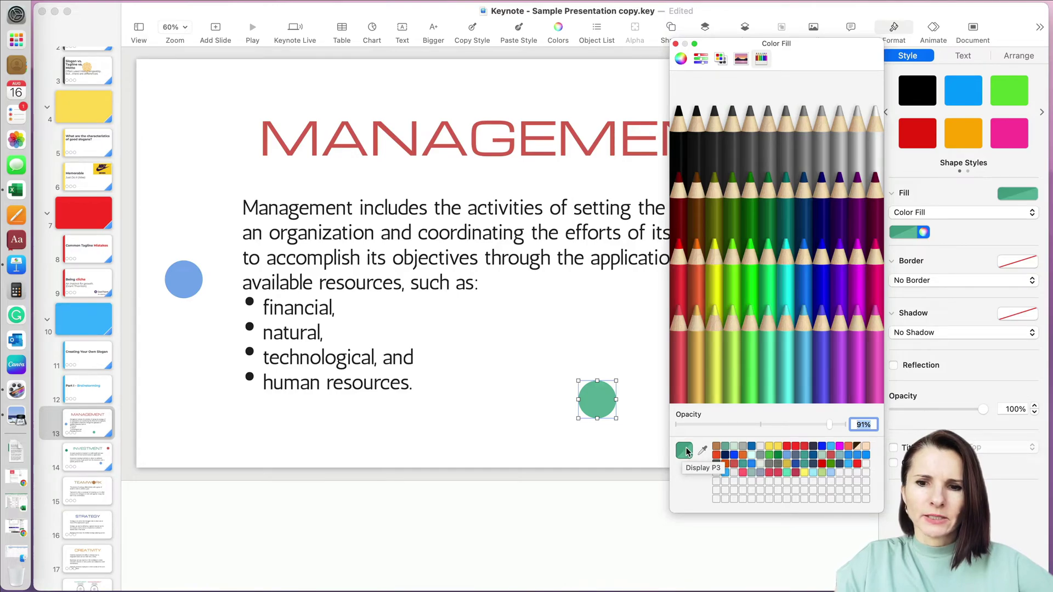
pyautogui.moveTo(686, 451); pyautogui.dragTo(841, 472)
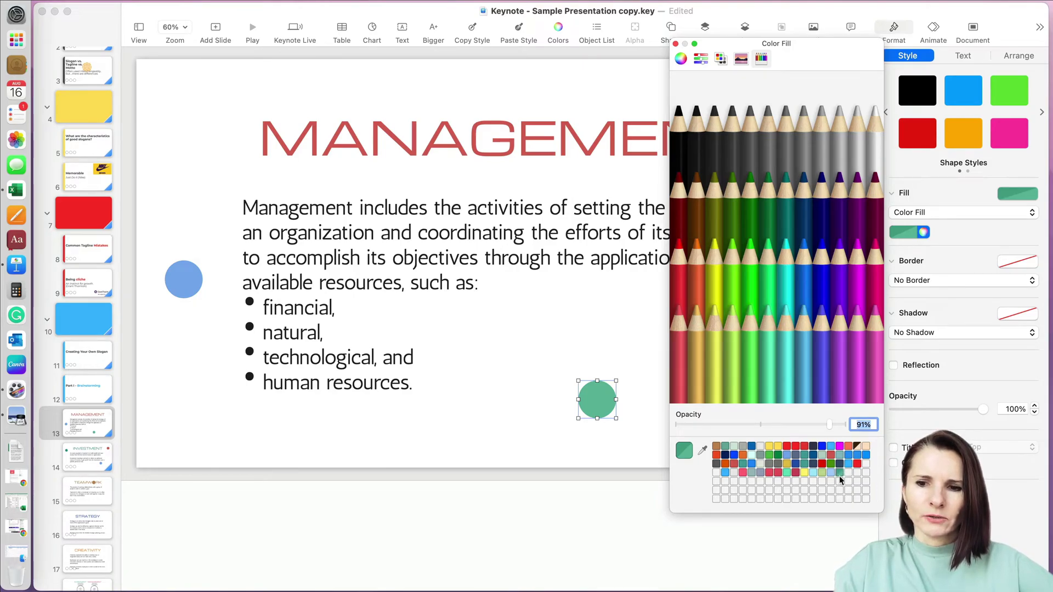
# Try grey-teal, pink-red, magenta, navy and dark grey swatches, ending on a bright blue fill
pyautogui.click(759, 455)
pyautogui.click(741, 472)
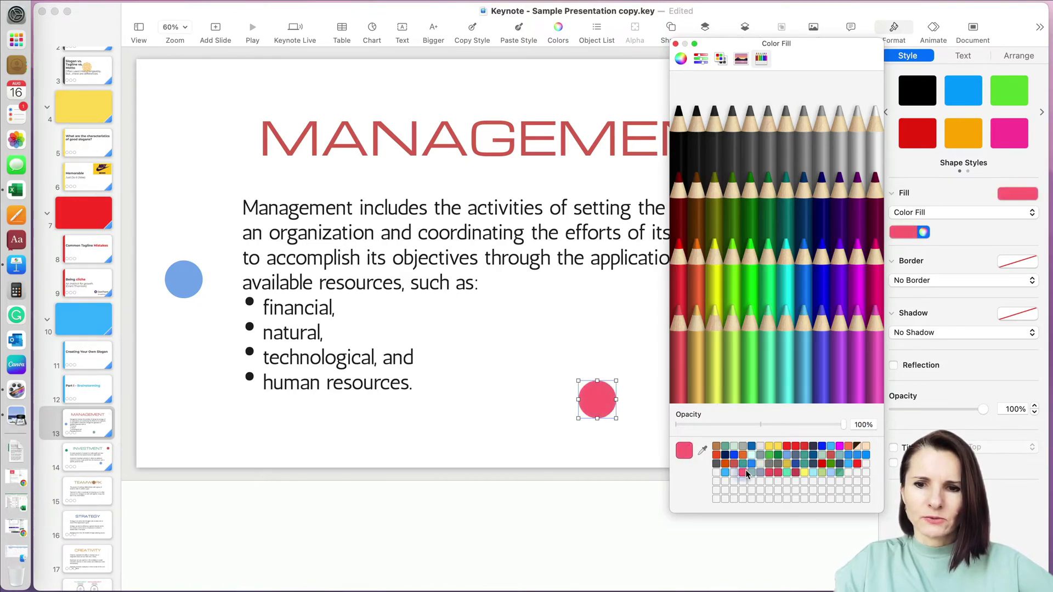
pyautogui.click(839, 447)
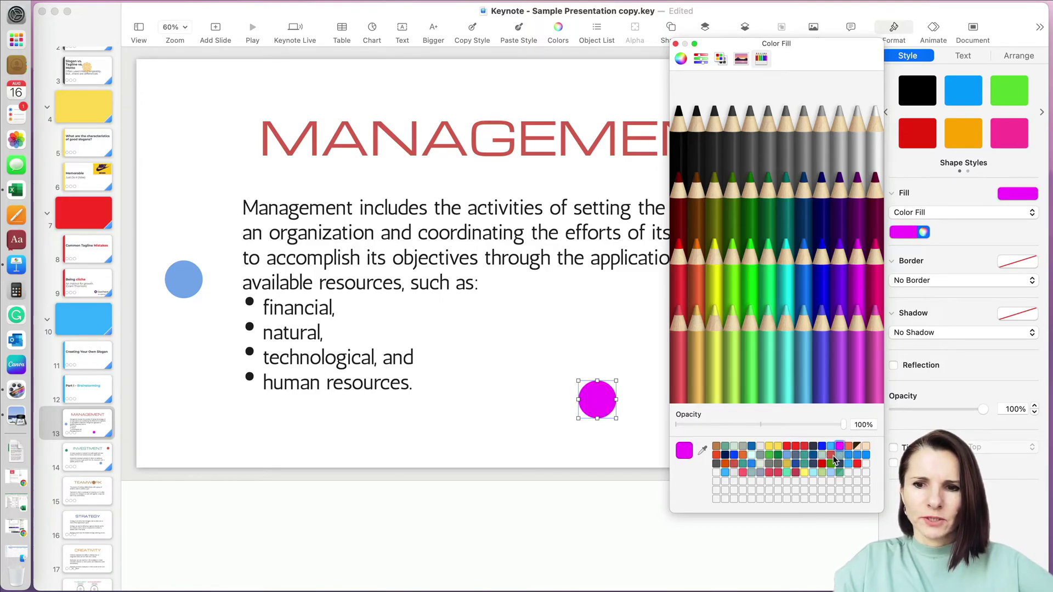
pyautogui.click(839, 464)
pyautogui.click(839, 455)
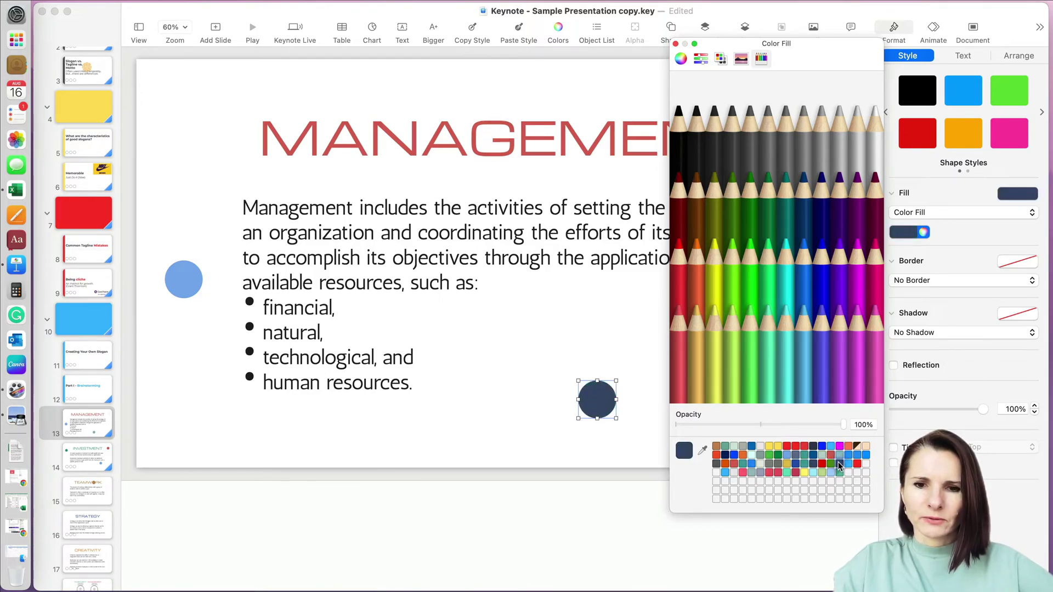
pyautogui.click(717, 464)
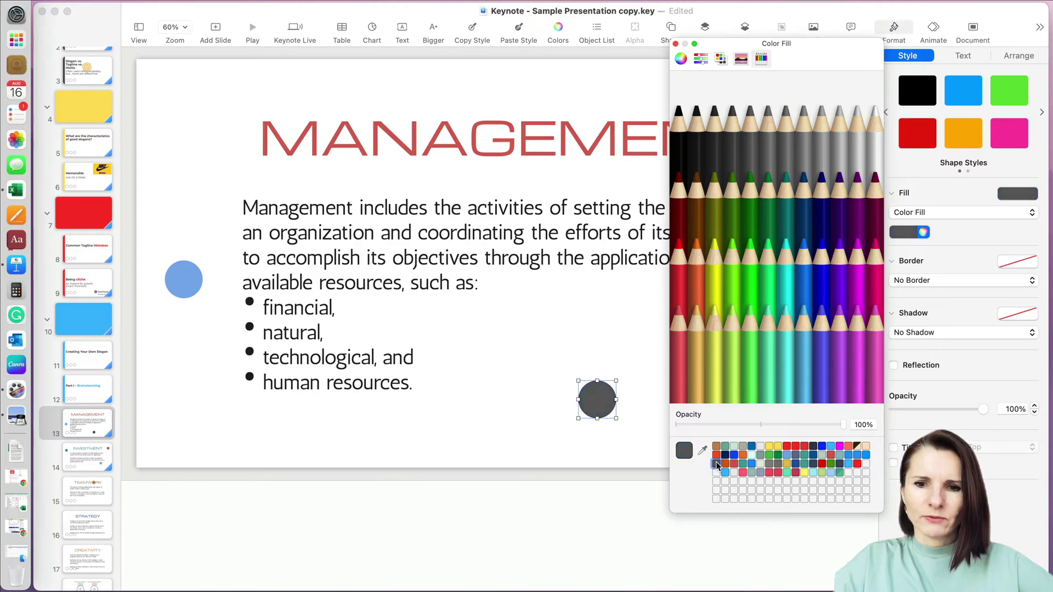
pyautogui.click(750, 464)
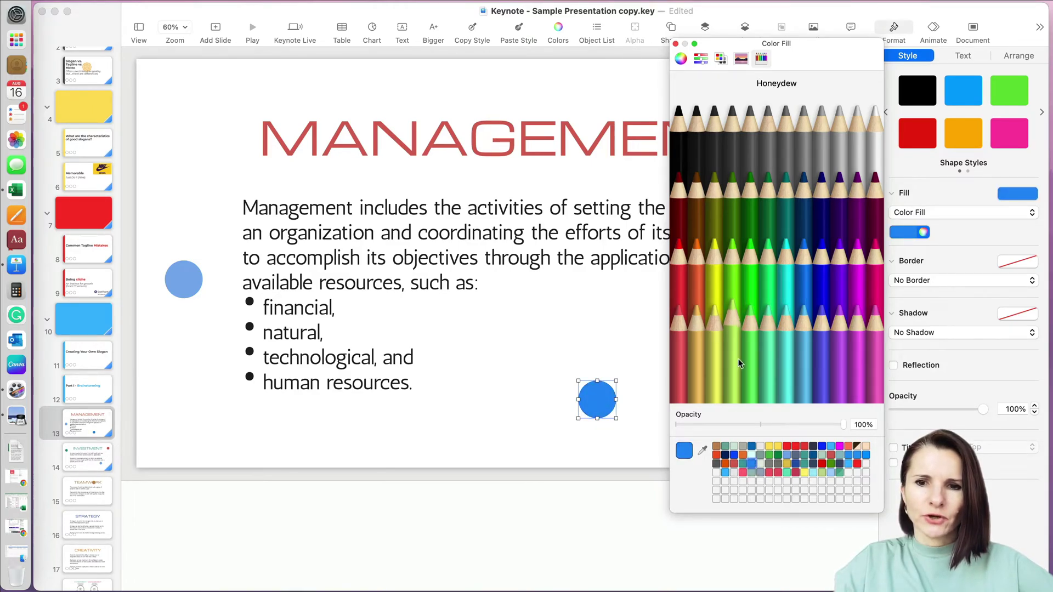
pyautogui.click(674, 44)
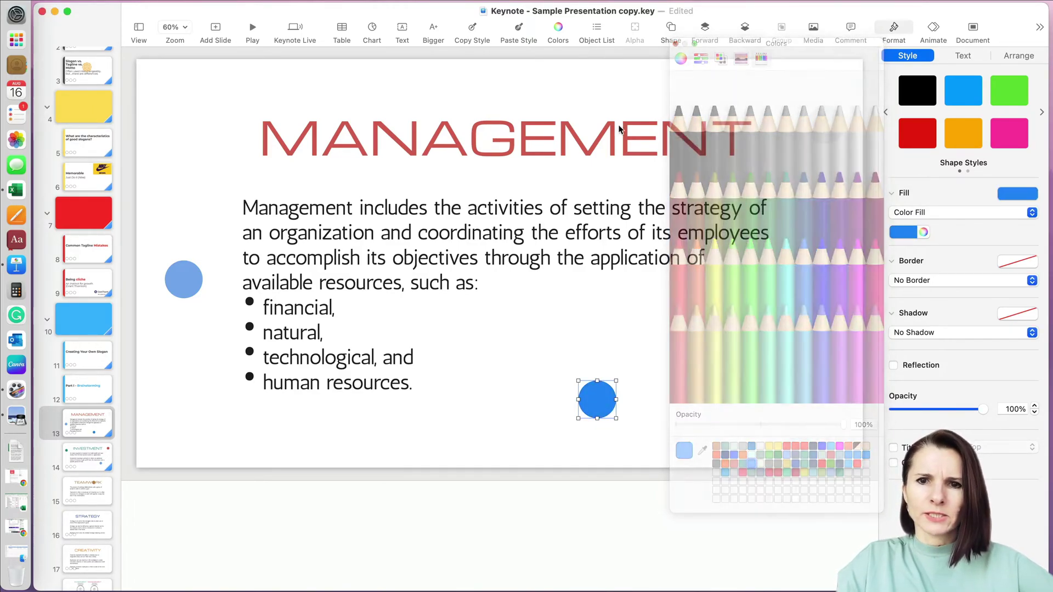
pyautogui.click(736, 132)
pyautogui.click(960, 56)
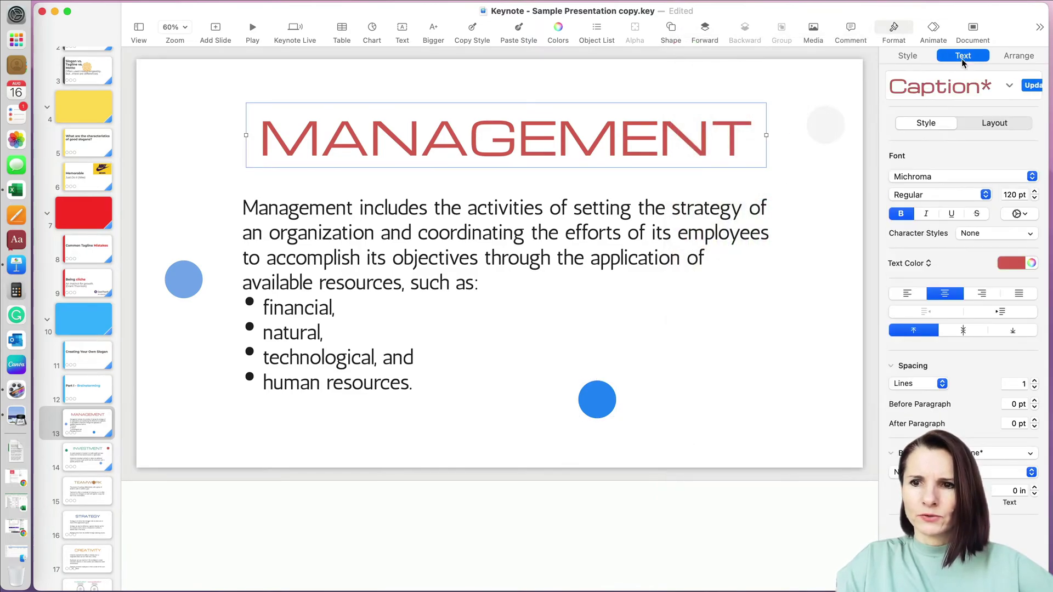
pyautogui.click(1029, 263)
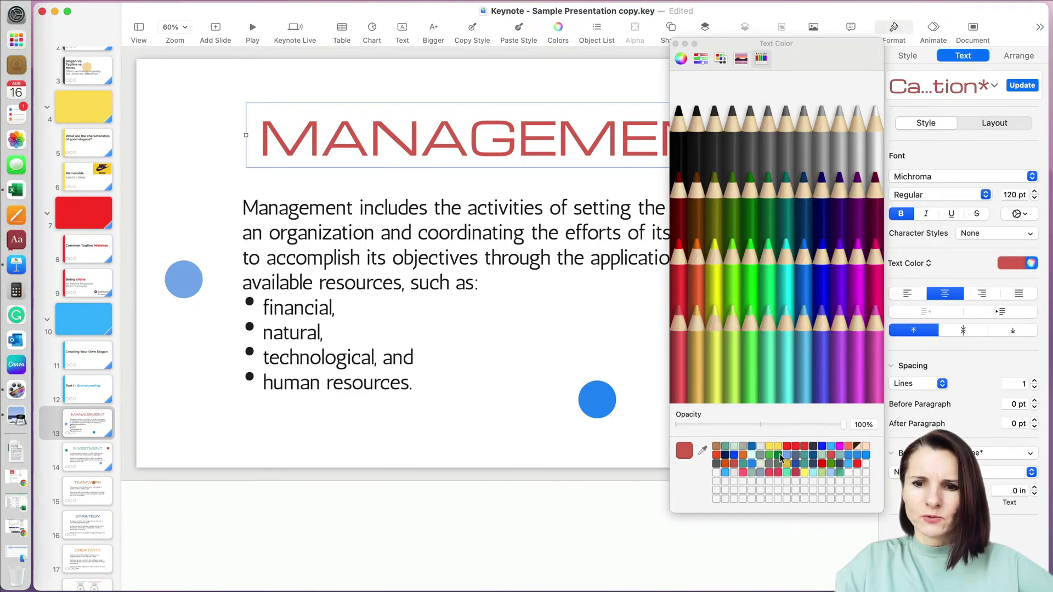
pyautogui.click(674, 43)
pyautogui.click(607, 397)
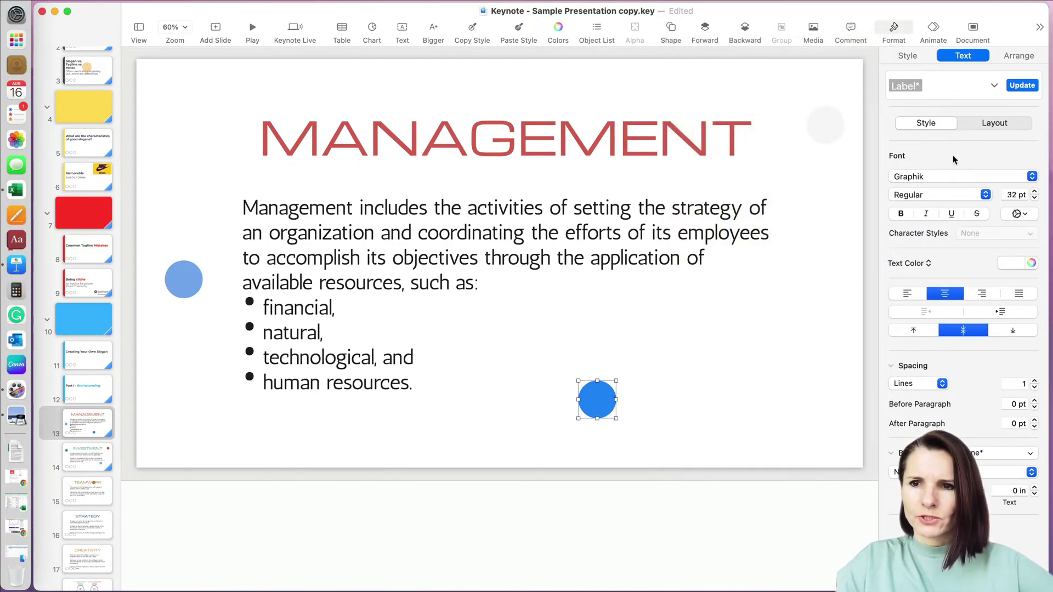
pyautogui.click(916, 60)
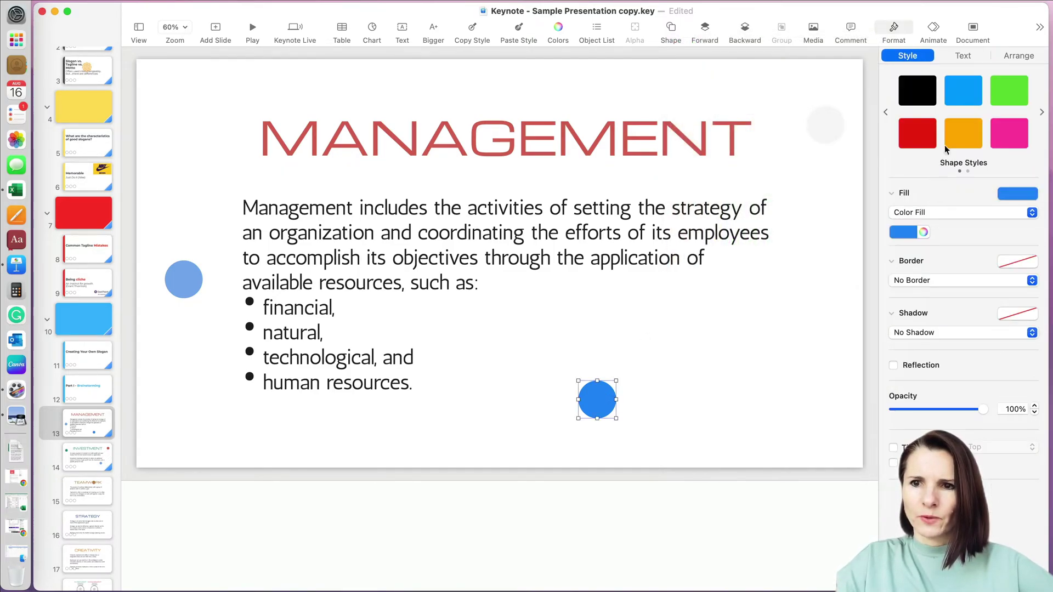
pyautogui.click(924, 233)
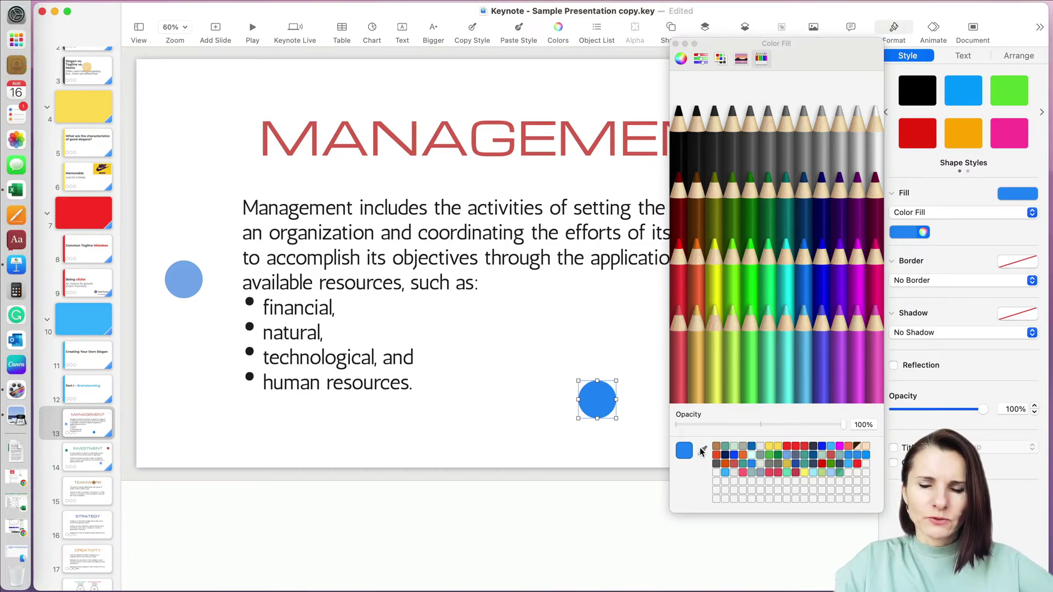
# Eyedrop the left circle's light blue onto the lower circle and save it as a new swatch
pyautogui.click(702, 450)
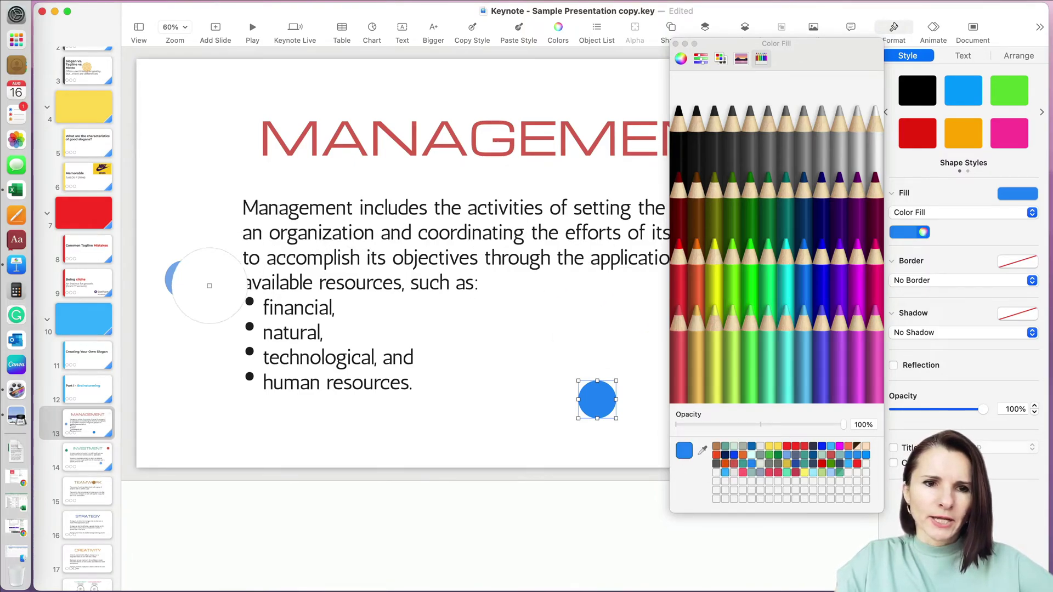
pyautogui.click(184, 284)
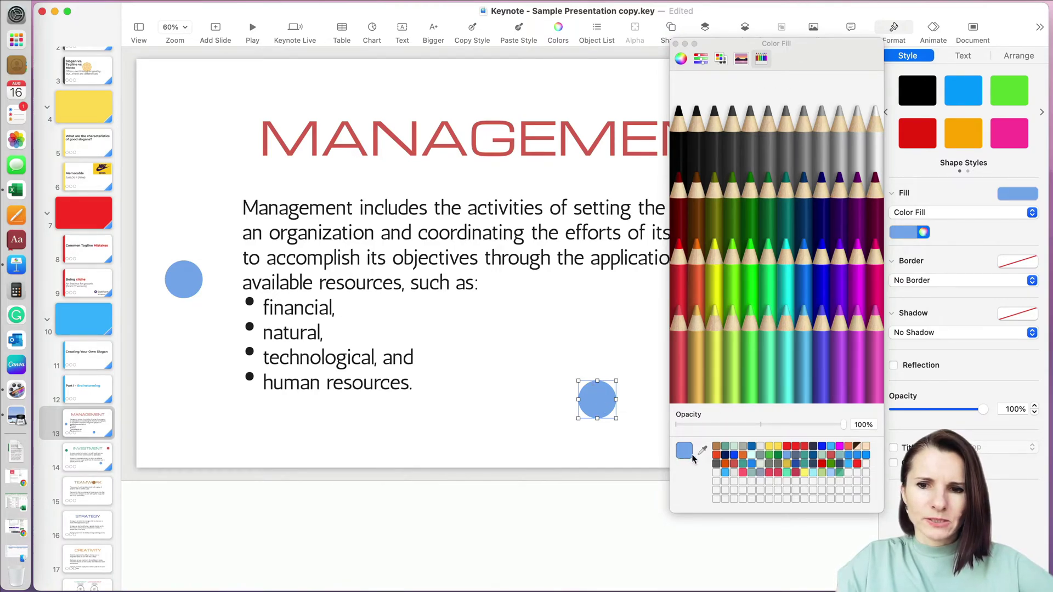
pyautogui.moveTo(699, 462); pyautogui.dragTo(848, 470)
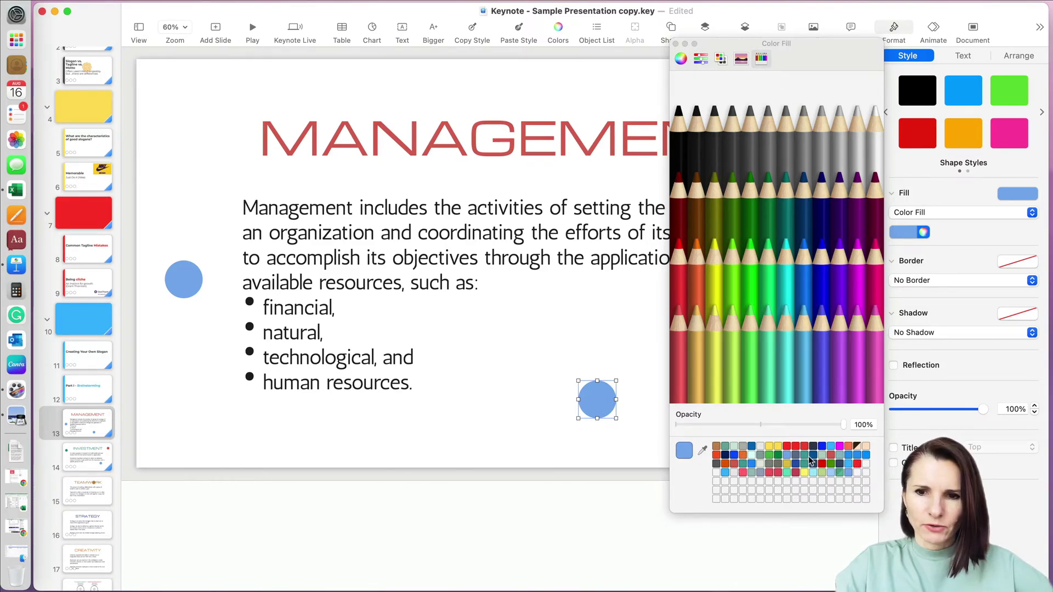
# Move the Colors window to the upper left and stretch it to reveal many more swatch slots
pyautogui.moveTo(813, 340); pyautogui.dragTo(270, 288)
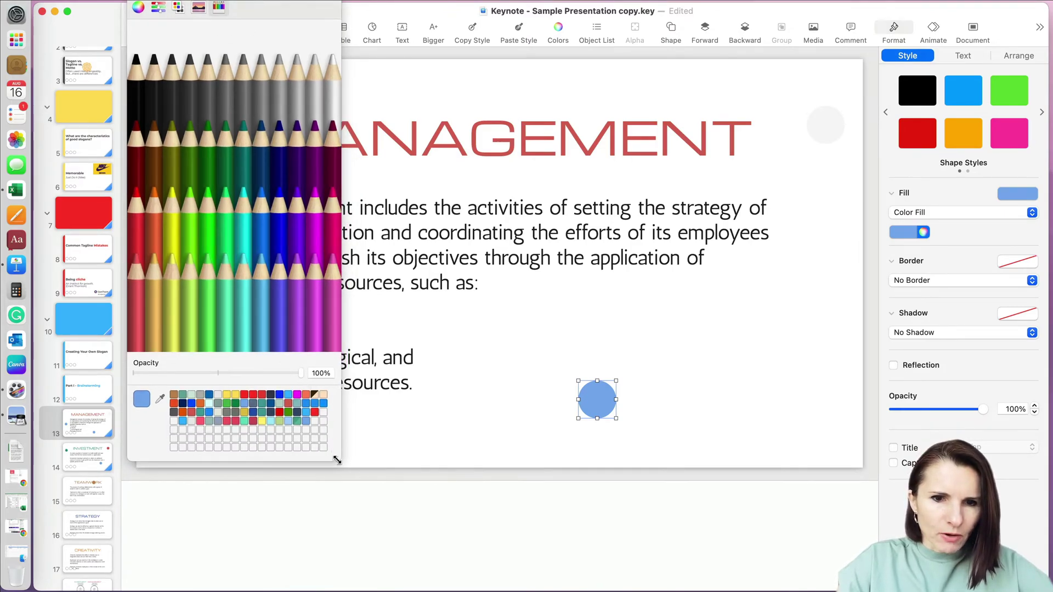
pyautogui.moveTo(337, 459)
pyautogui.mouseDown()
pyautogui.moveTo(394, 492)
pyautogui.moveTo(276, 475)
pyautogui.mouseUp()
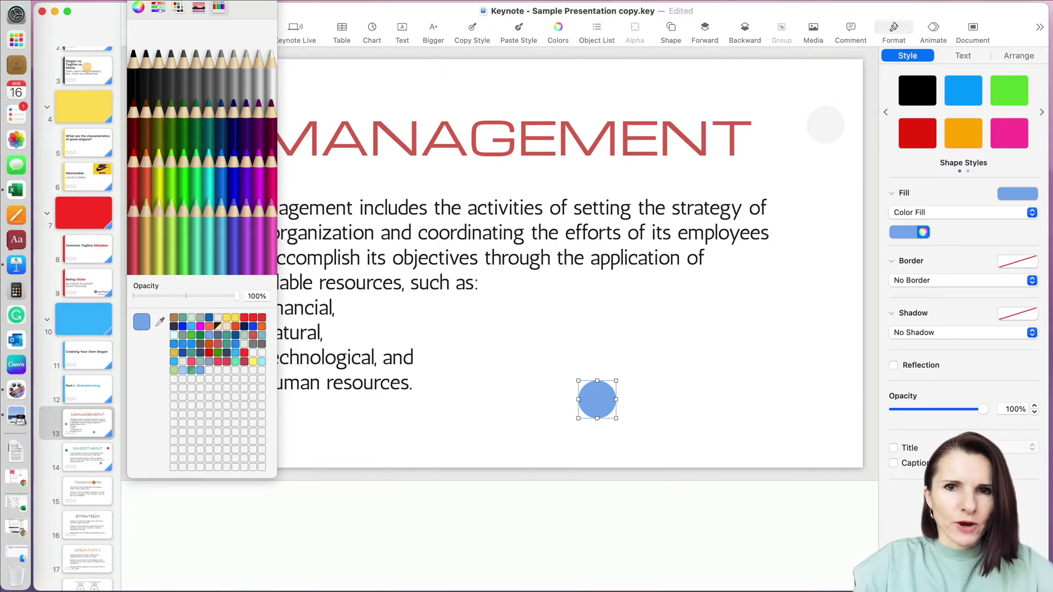
# Fill the circle with the peach swatch and move the Colors window aside
pyautogui.click(231, 327)
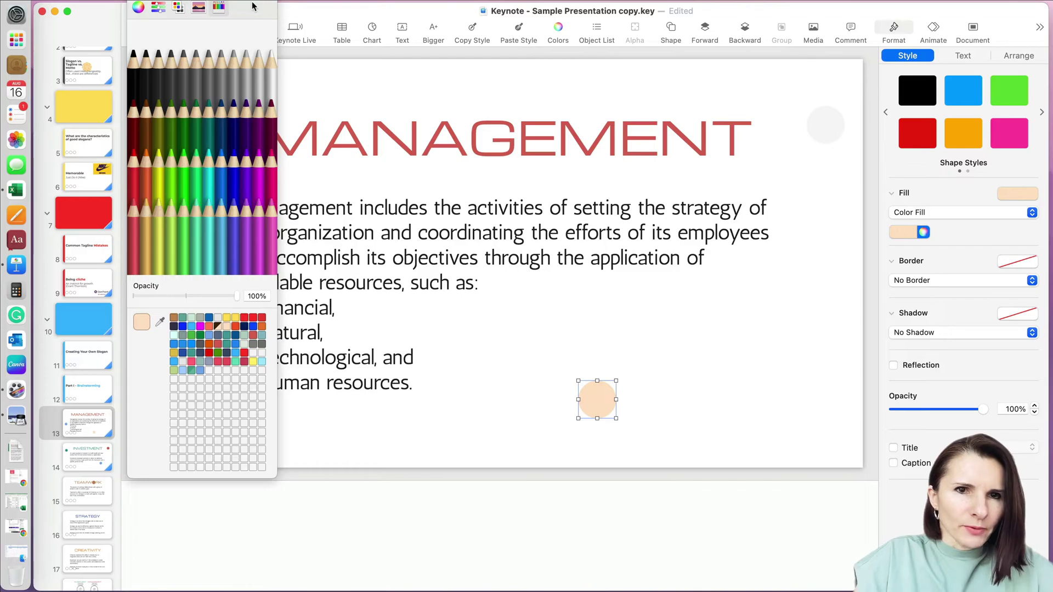
pyautogui.moveTo(253, 7); pyautogui.dragTo(197, 107)
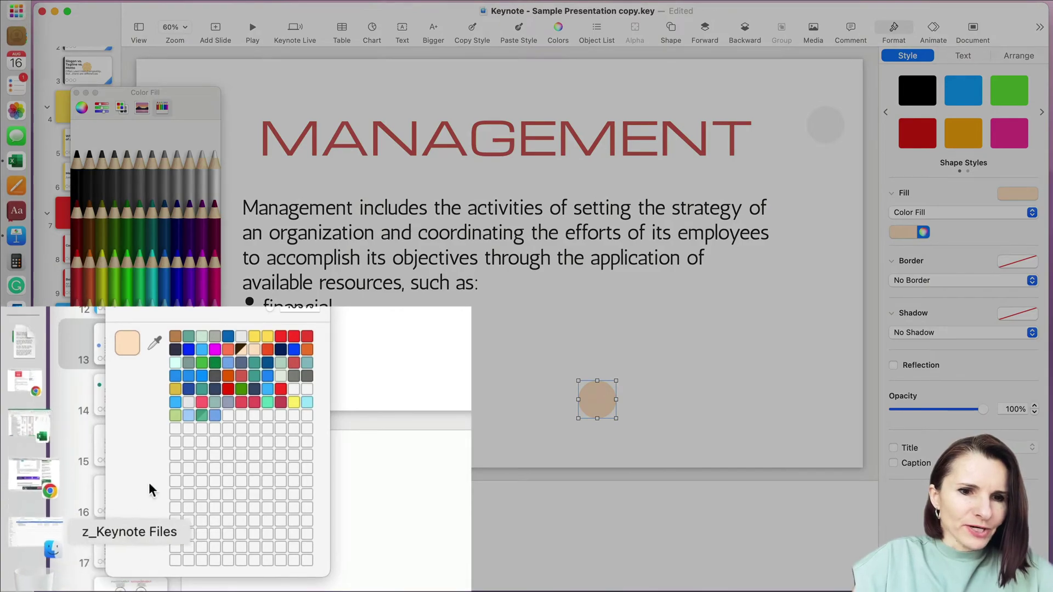
# Drag the dark brown, teal, green, red and other unwanted swatches onto the Dock Trash
pyautogui.moveTo(255, 350); pyautogui.dragTo(39, 577)
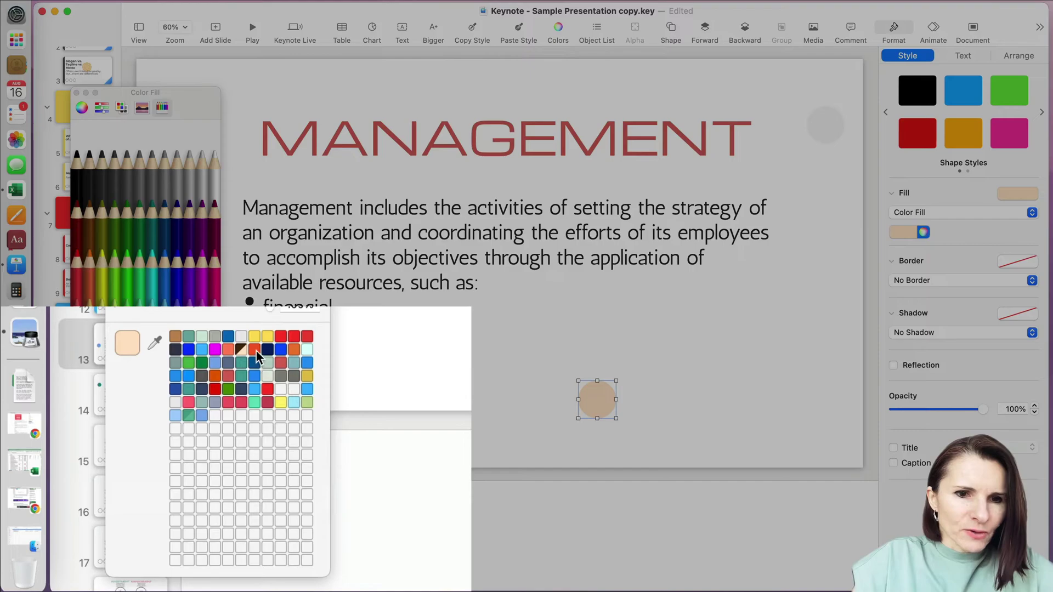
pyautogui.moveTo(248, 352); pyautogui.dragTo(37, 568)
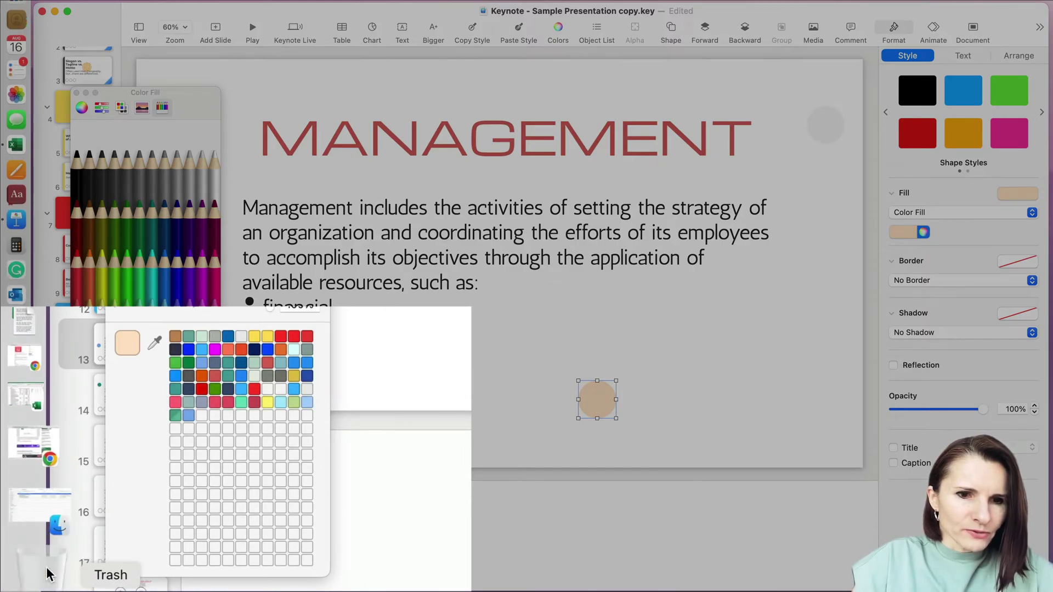
pyautogui.moveTo(236, 368); pyautogui.dragTo(39, 568)
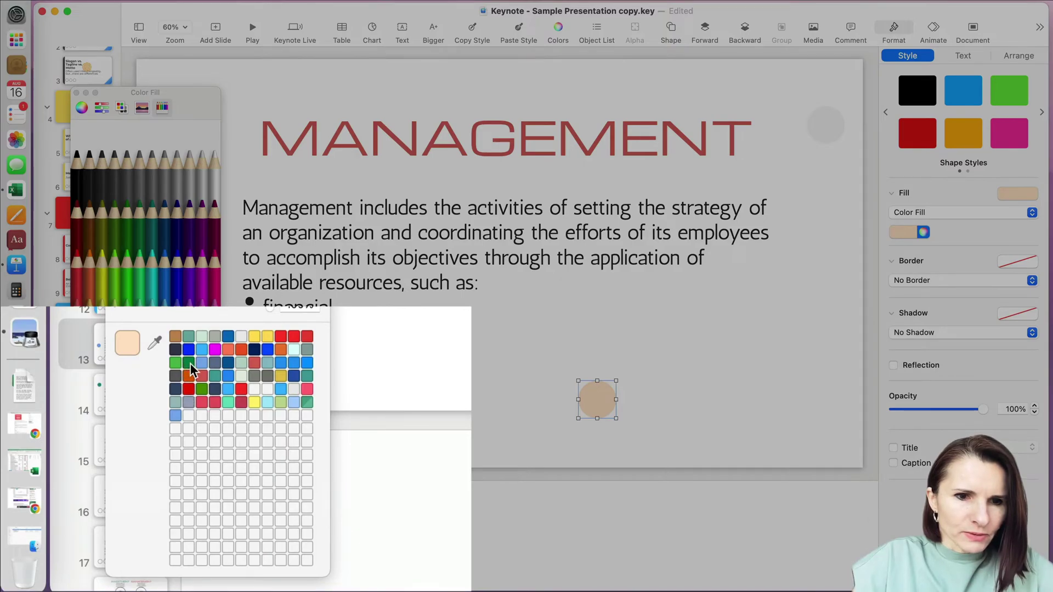
pyautogui.moveTo(189, 363); pyautogui.dragTo(37, 567)
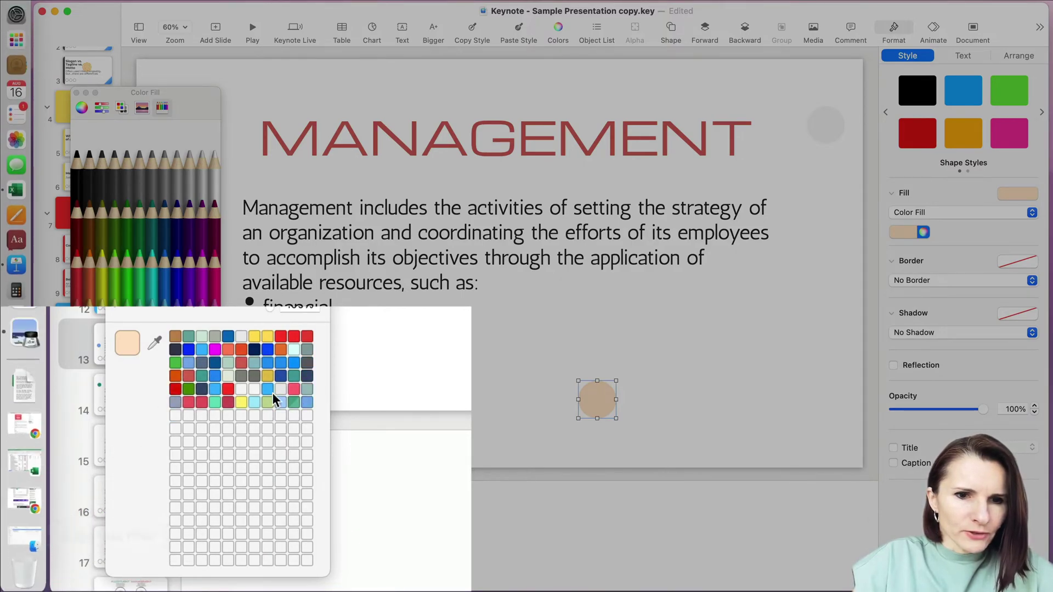
pyautogui.moveTo(306, 337); pyautogui.dragTo(38, 568)
pyautogui.moveTo(197, 390); pyautogui.dragTo(41, 568)
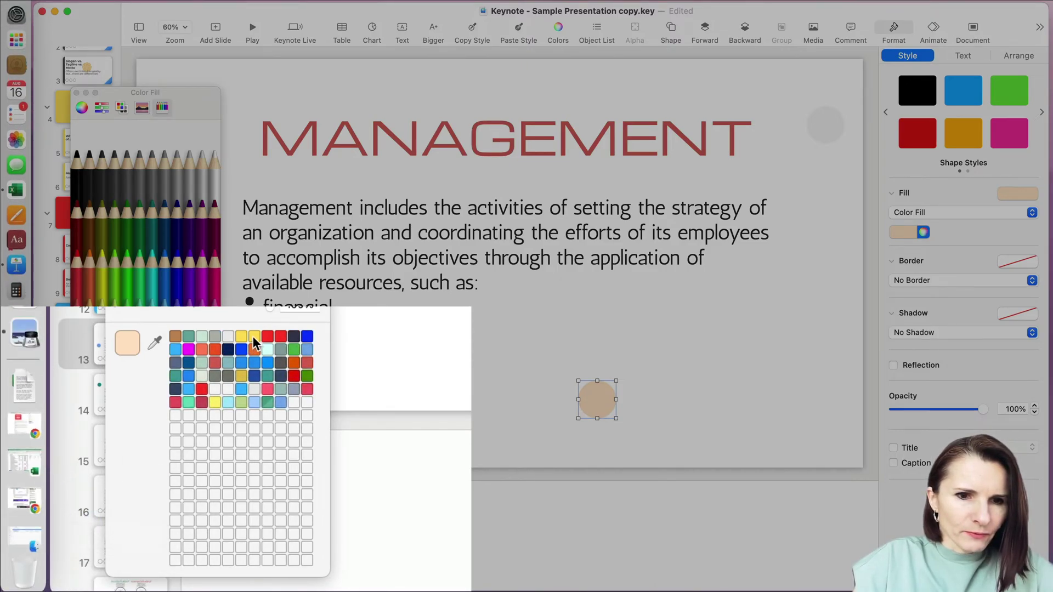
pyautogui.moveTo(244, 352); pyautogui.dragTo(38, 573)
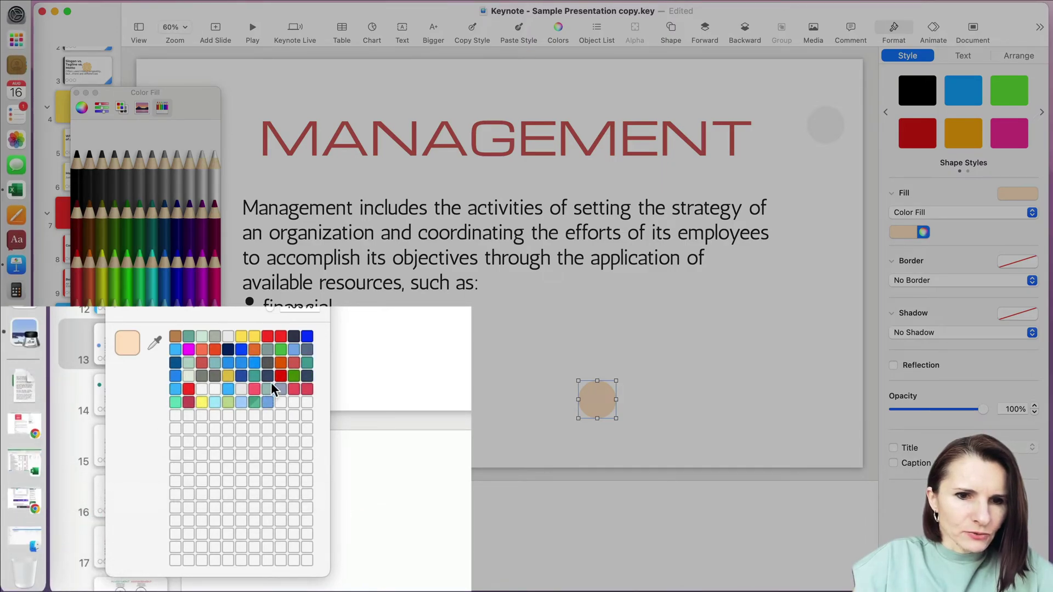
pyautogui.moveTo(270, 379); pyautogui.dragTo(45, 559)
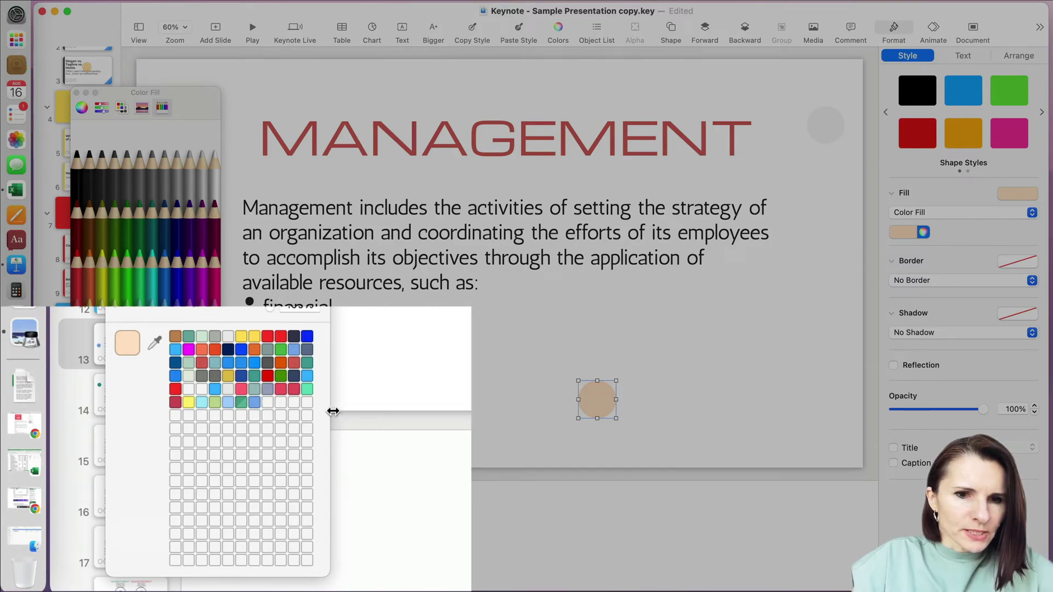
# Eyedrop a deep purple pencil colour onto the circle and save that purple as a new swatch
pyautogui.moveTo(329, 415); pyautogui.dragTo(466, 419)
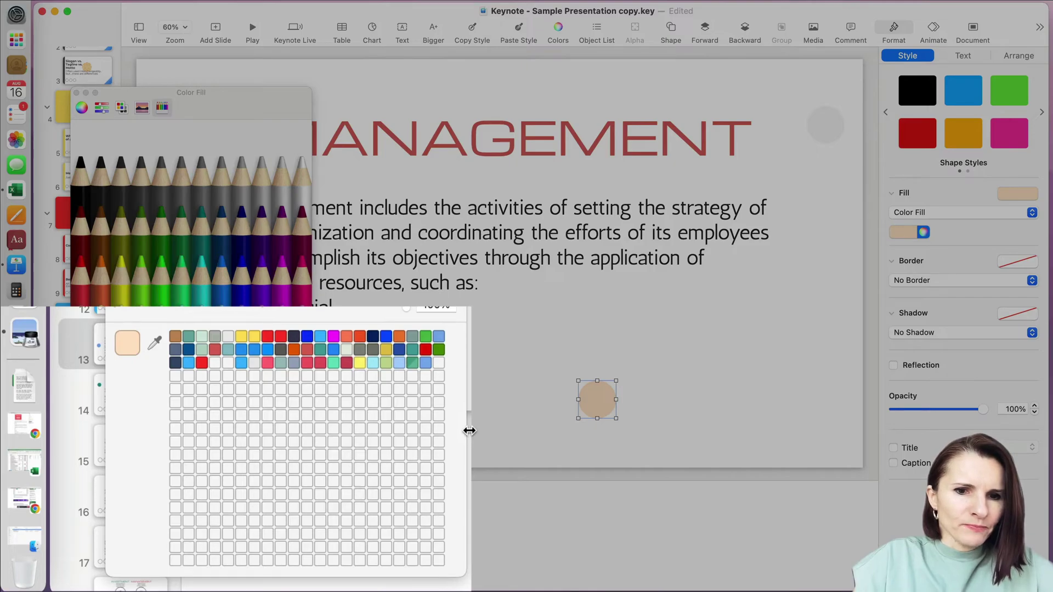
pyautogui.moveTo(469, 430); pyautogui.dragTo(403, 430)
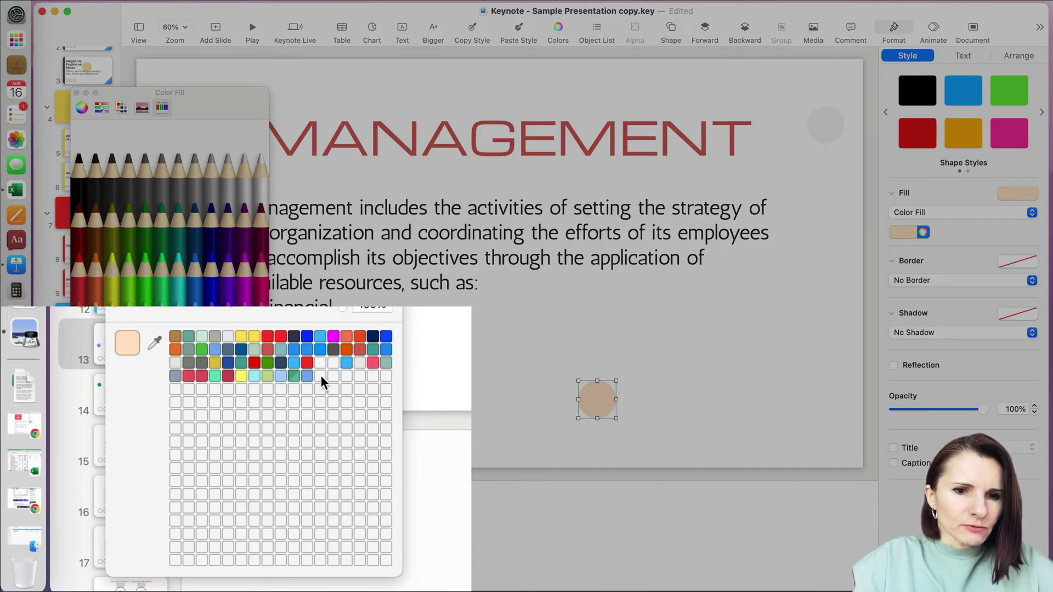
pyautogui.click(155, 342)
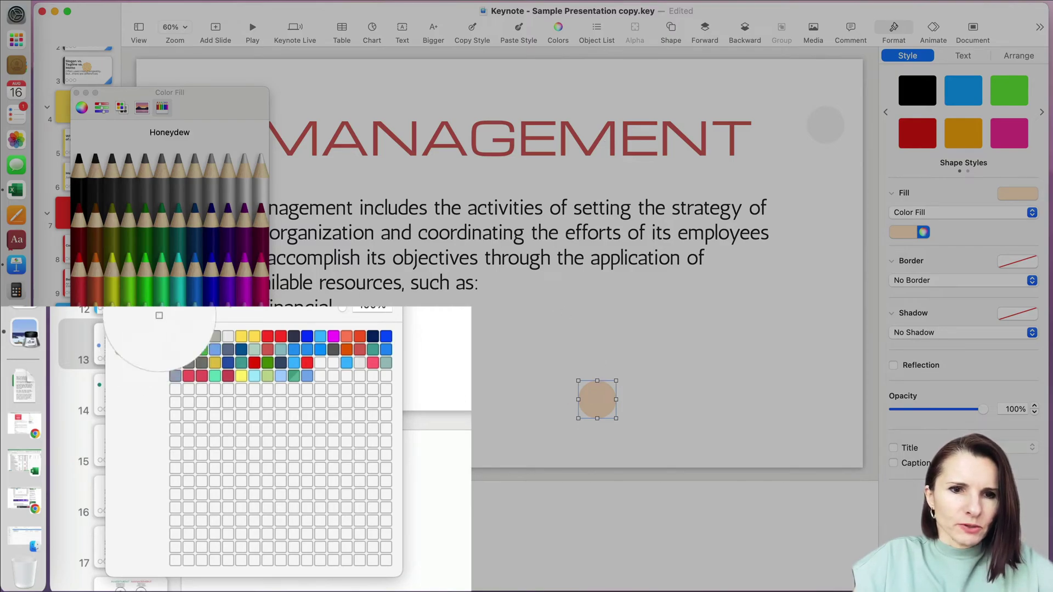
pyautogui.click(220, 273)
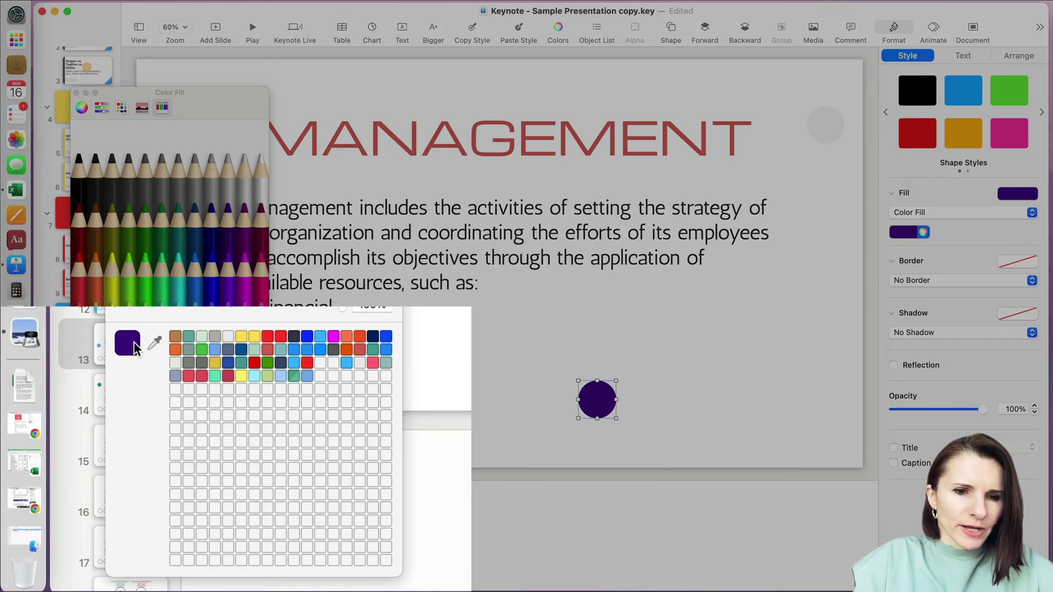
pyautogui.moveTo(139, 350); pyautogui.dragTo(179, 389)
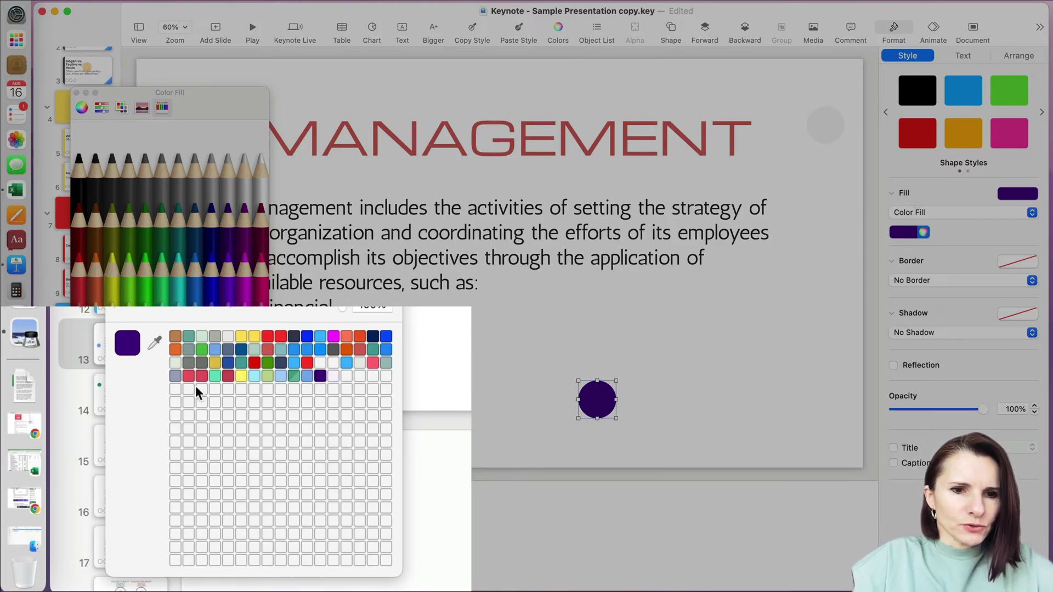
# Give the circle a white fill and save white and light green into the custom swatch slots
pyautogui.click(155, 339)
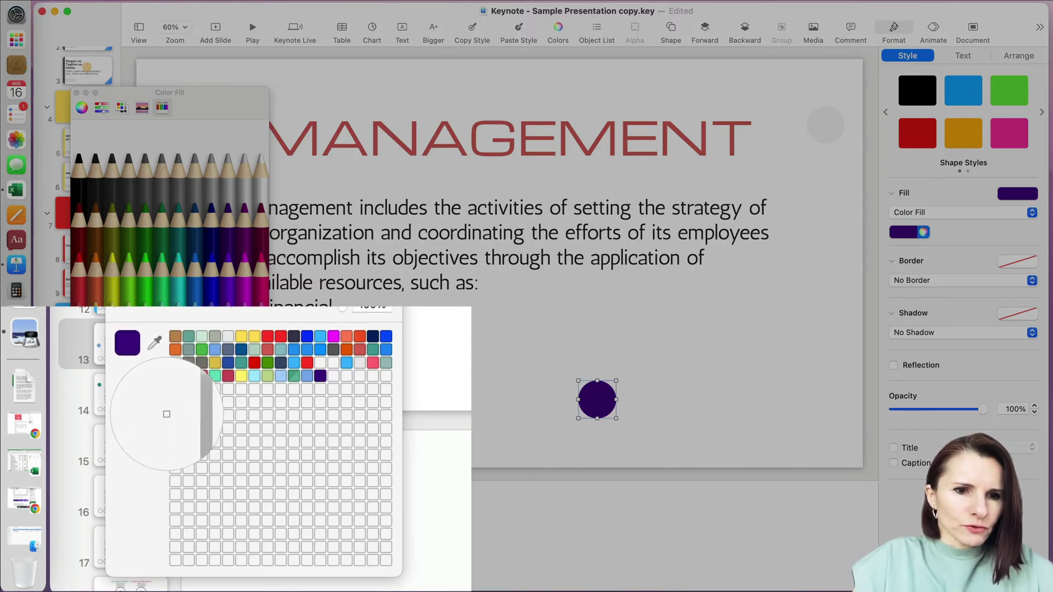
pyautogui.click(199, 415)
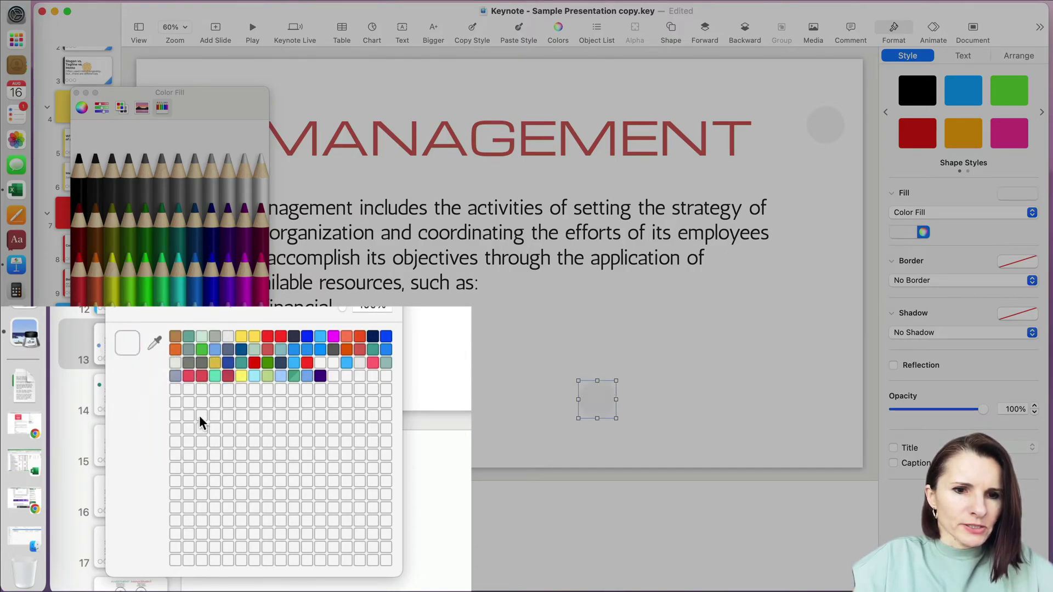
pyautogui.moveTo(128, 344); pyautogui.dragTo(172, 360)
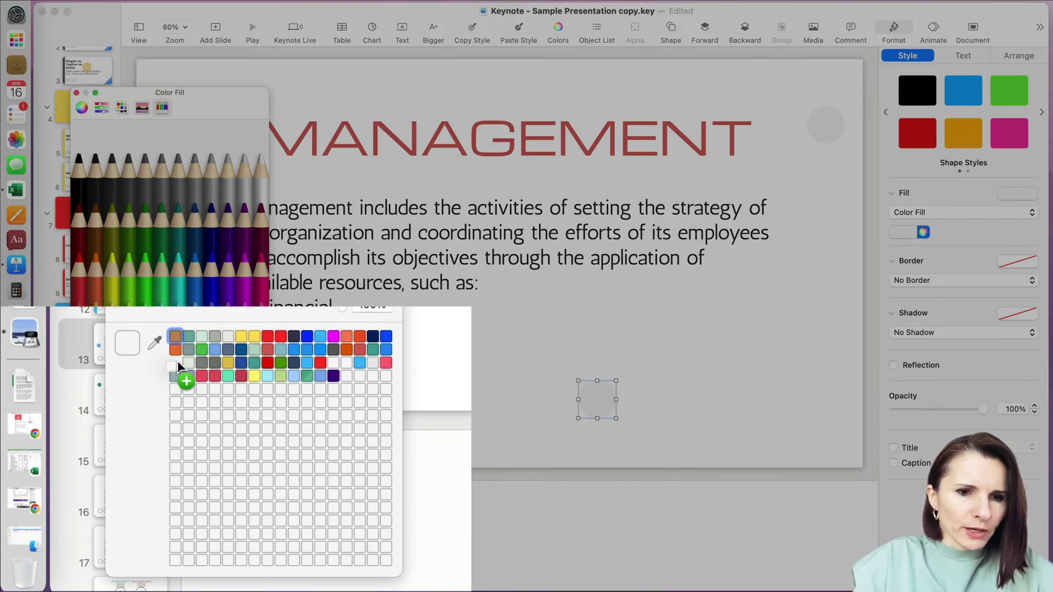
pyautogui.moveTo(177, 362); pyautogui.dragTo(177, 370)
pyautogui.moveTo(131, 338); pyautogui.dragTo(176, 369)
pyautogui.moveTo(131, 340)
pyautogui.mouseDown()
pyautogui.moveTo(178, 383)
pyautogui.moveTo(179, 374)
pyautogui.mouseUp()
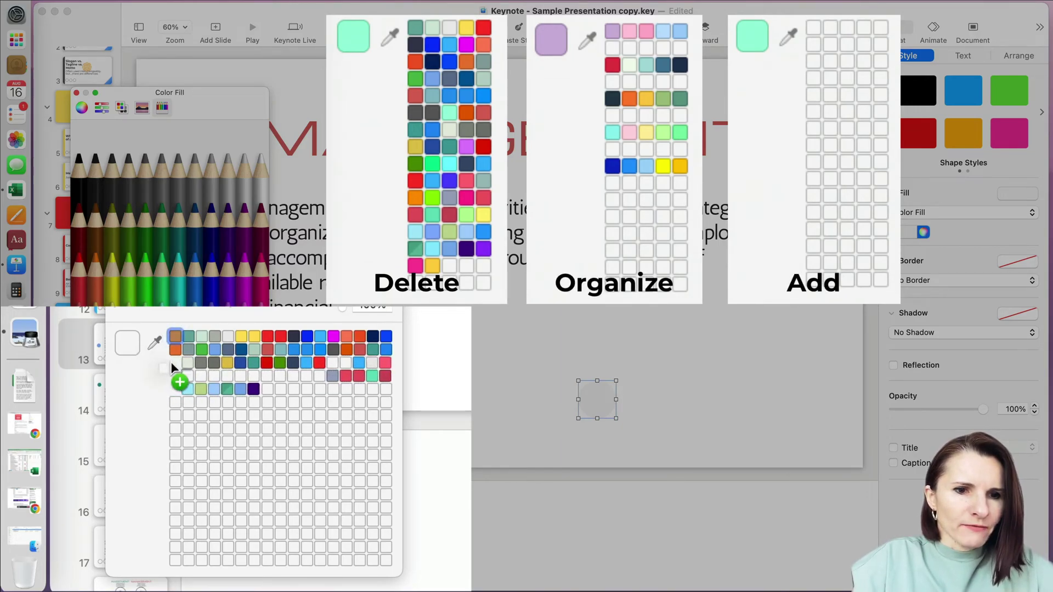
pyautogui.moveTo(132, 339); pyautogui.dragTo(176, 370)
pyautogui.moveTo(136, 341); pyautogui.dragTo(188, 372)
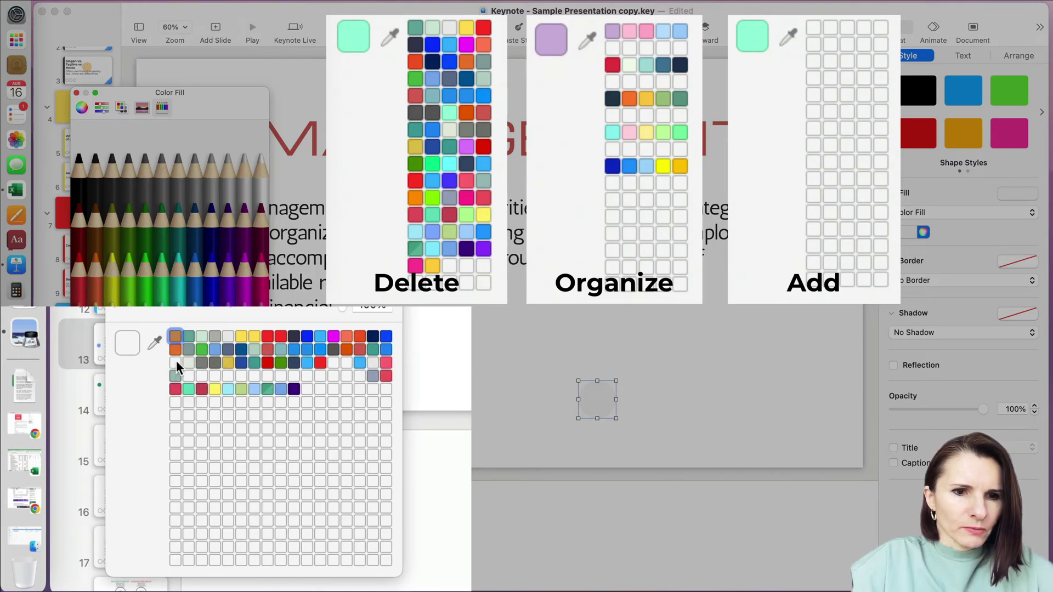
# Reorder the saved swatches, moving the pink and grey-blue colours to new slots
pyautogui.moveTo(254, 388); pyautogui.dragTo(281, 375)
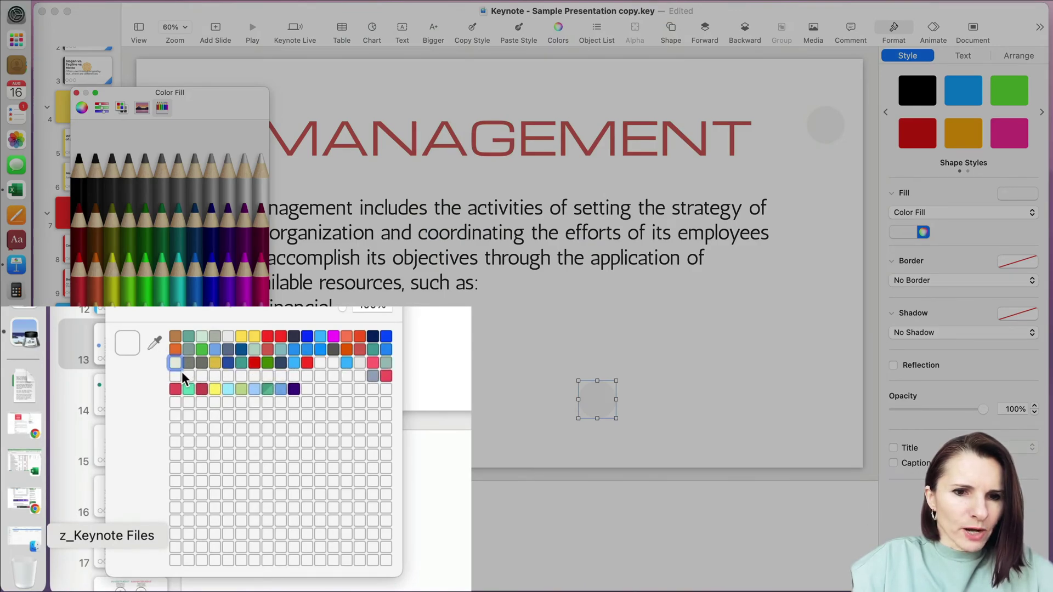
pyautogui.moveTo(320, 360); pyautogui.dragTo(321, 373)
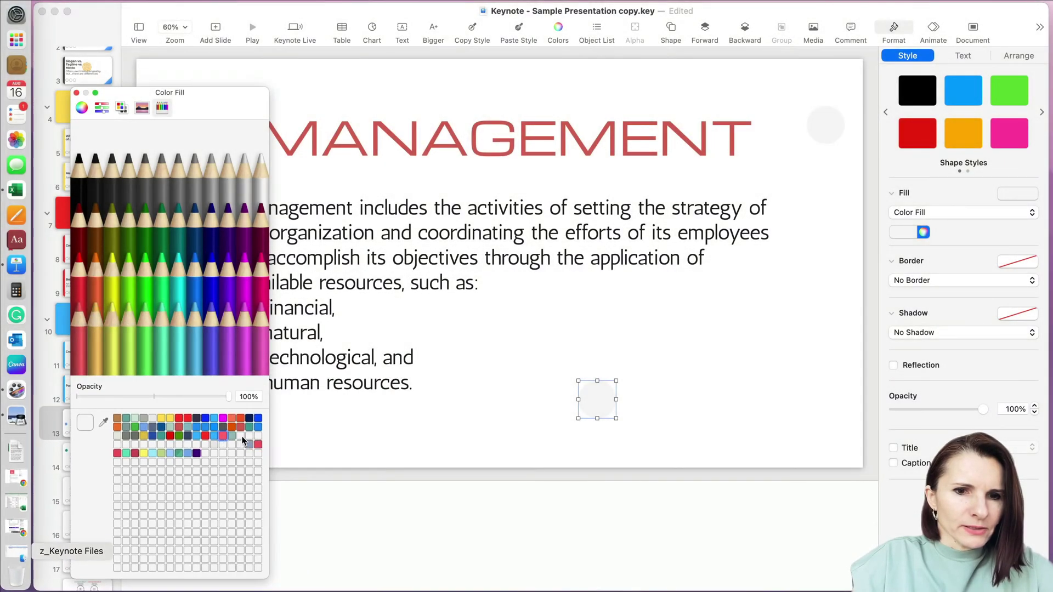
pyautogui.moveTo(243, 440); pyautogui.dragTo(135, 443)
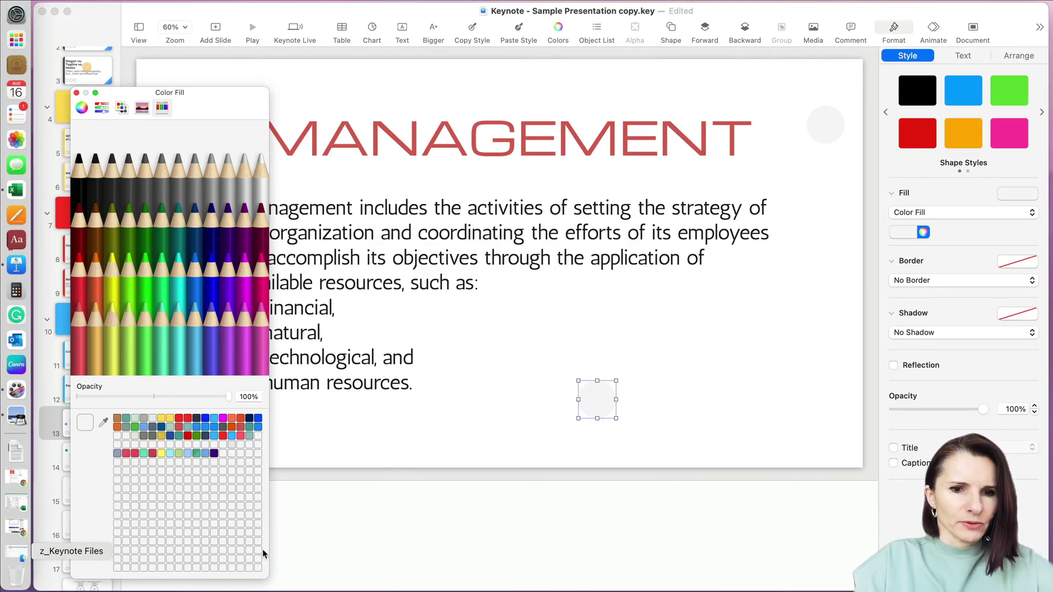
# Make the Colors window wider and shorter and move it right, off the slide thumbnails
pyautogui.moveTo(267, 576); pyautogui.dragTo(277, 515)
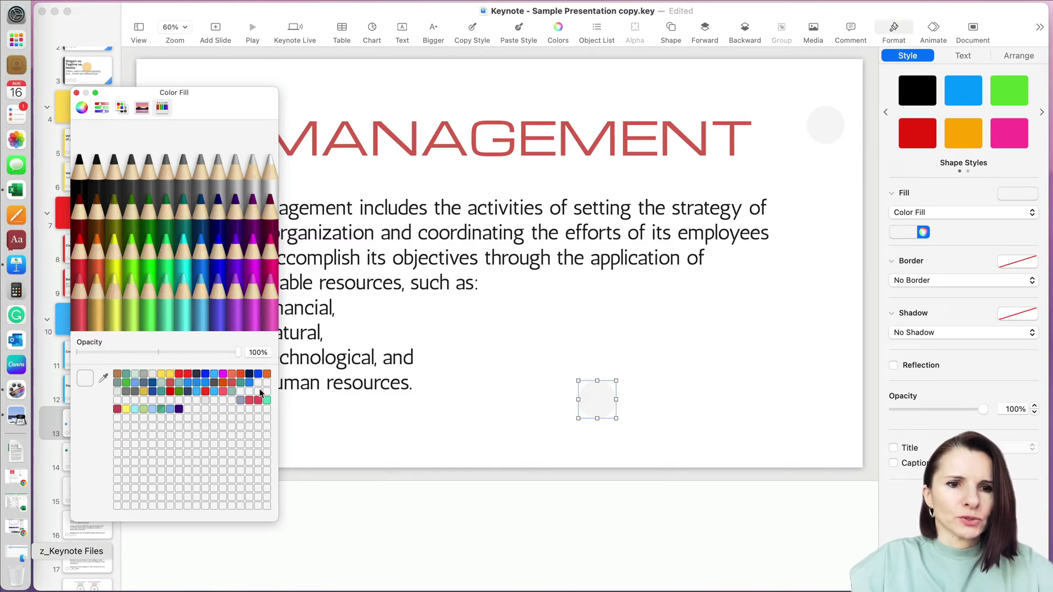
pyautogui.moveTo(224, 107); pyautogui.dragTo(260, 103)
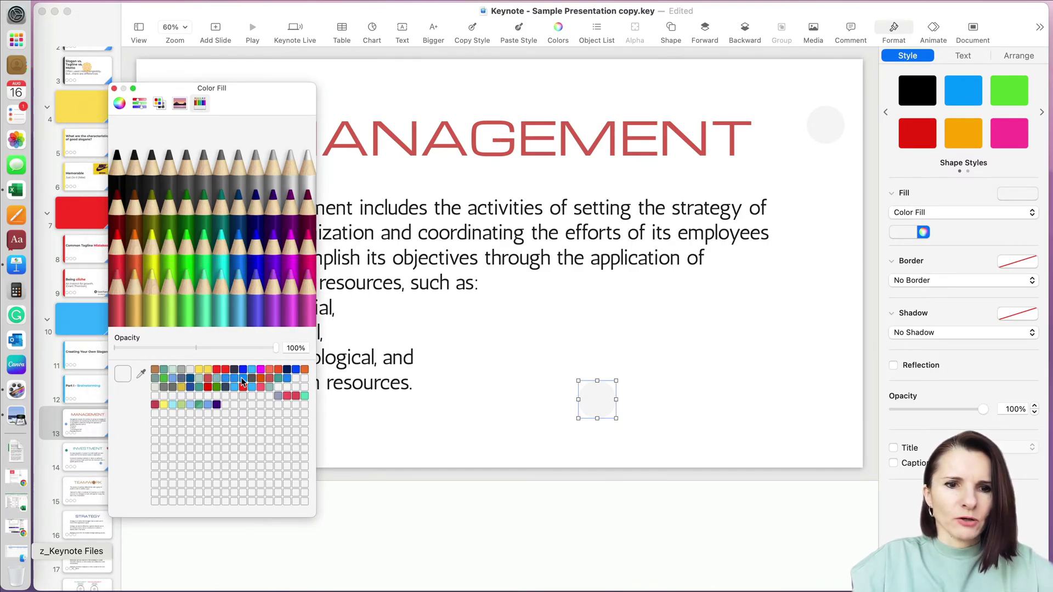
pyautogui.moveTo(246, 103); pyautogui.dragTo(298, 111)
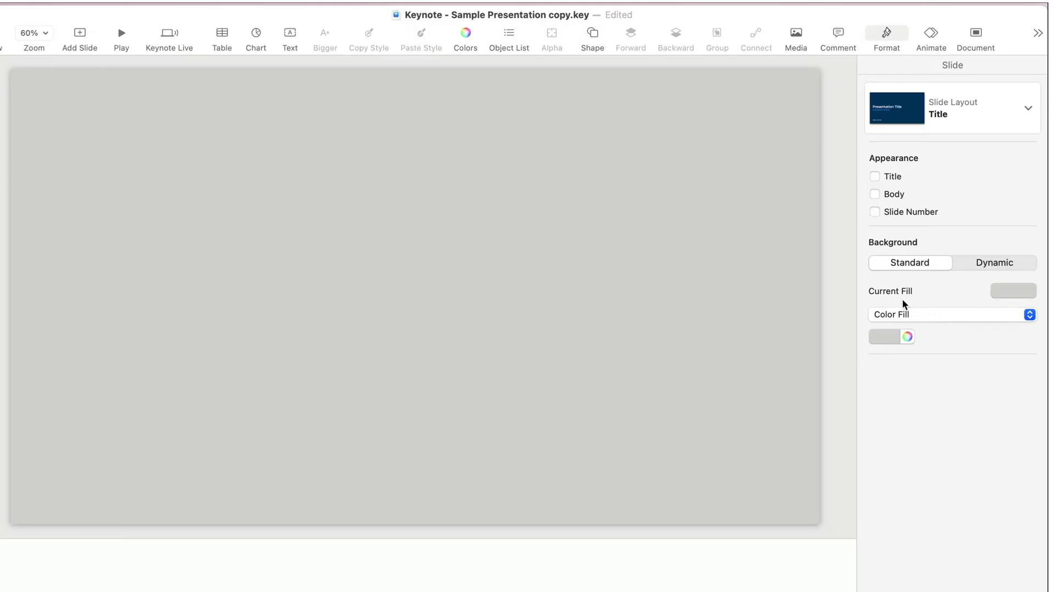
# Browse the Colors window's palette and pencils views, close it, and show the Current Fill presets popover
pyautogui.click(908, 337)
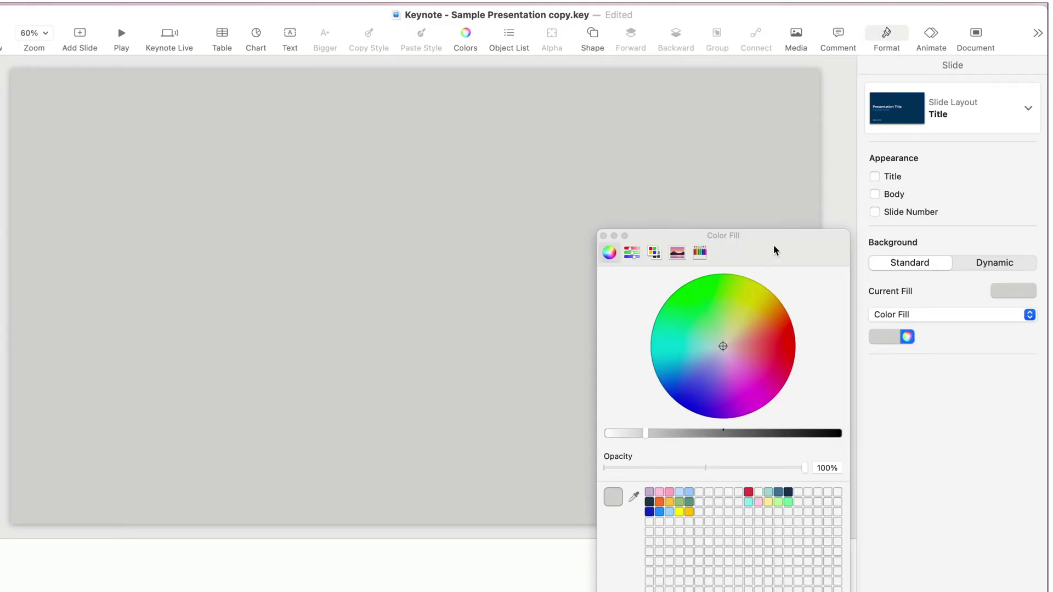
pyautogui.moveTo(773, 246); pyautogui.dragTo(773, 240)
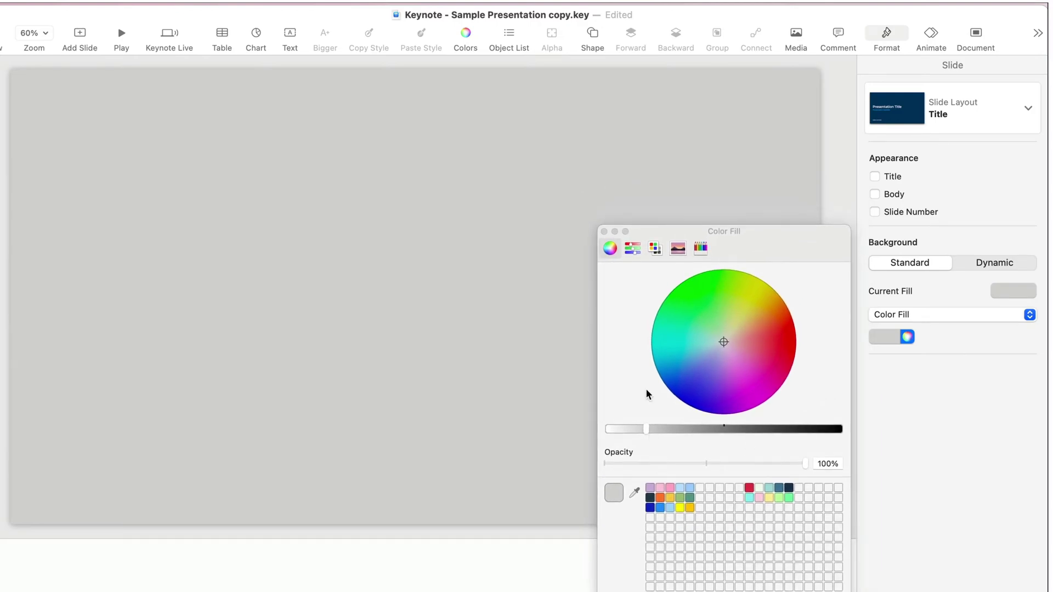
pyautogui.click(633, 252)
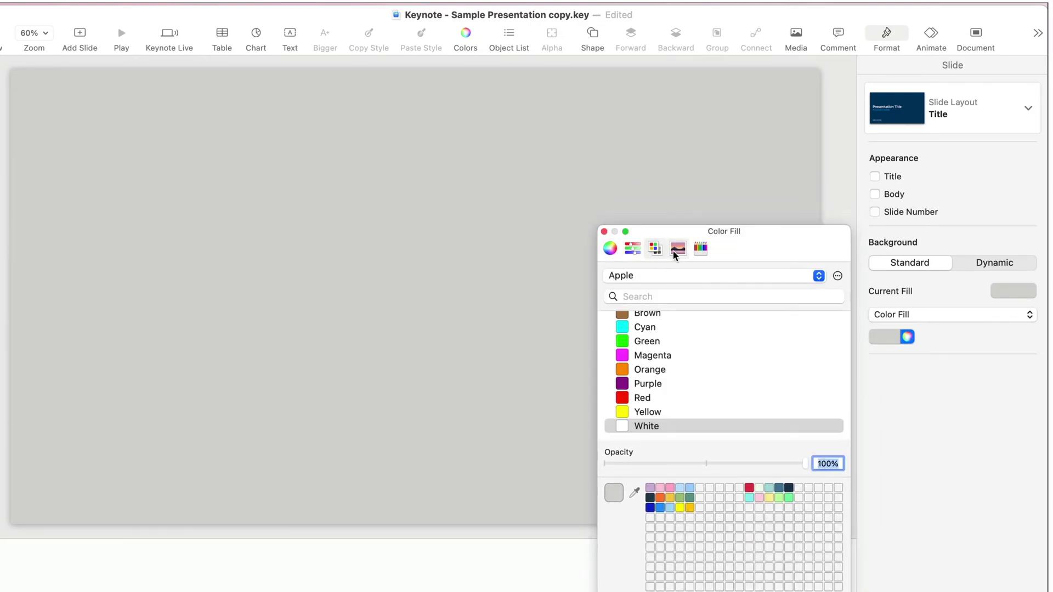
pyautogui.click(678, 251)
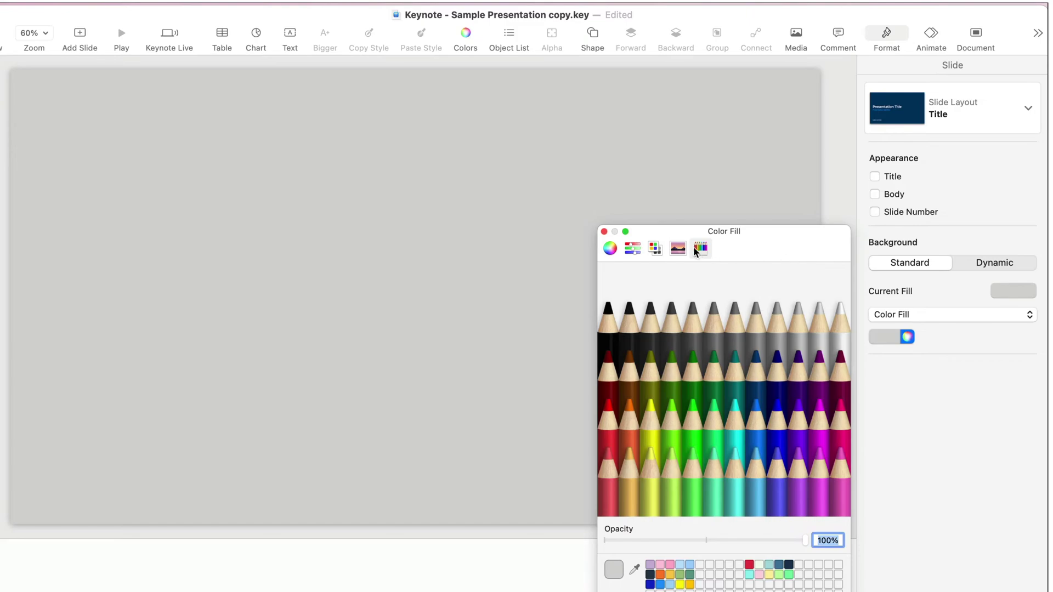
pyautogui.click(603, 233)
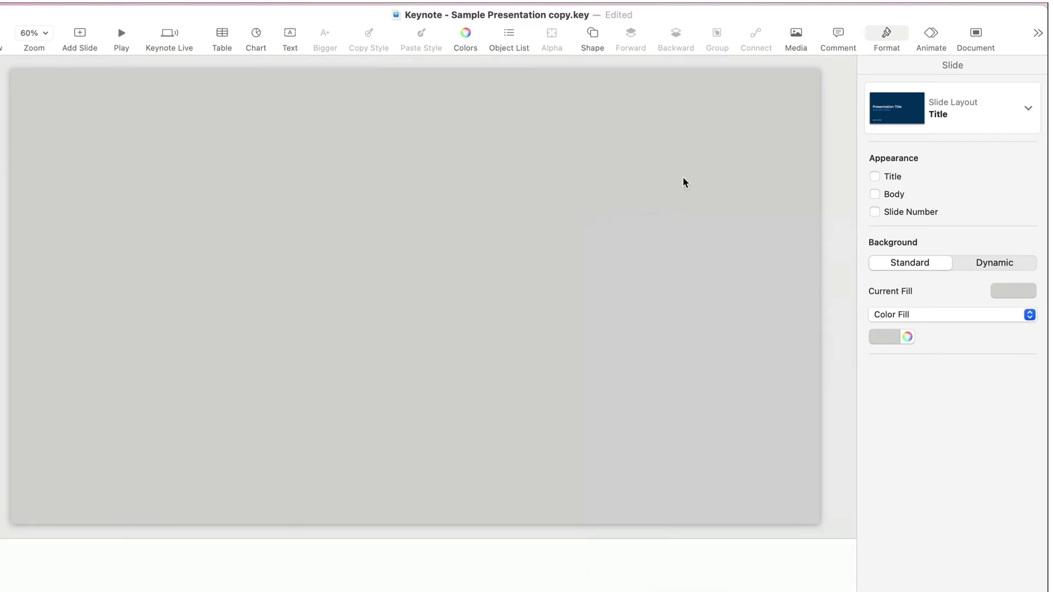
pyautogui.click(896, 337)
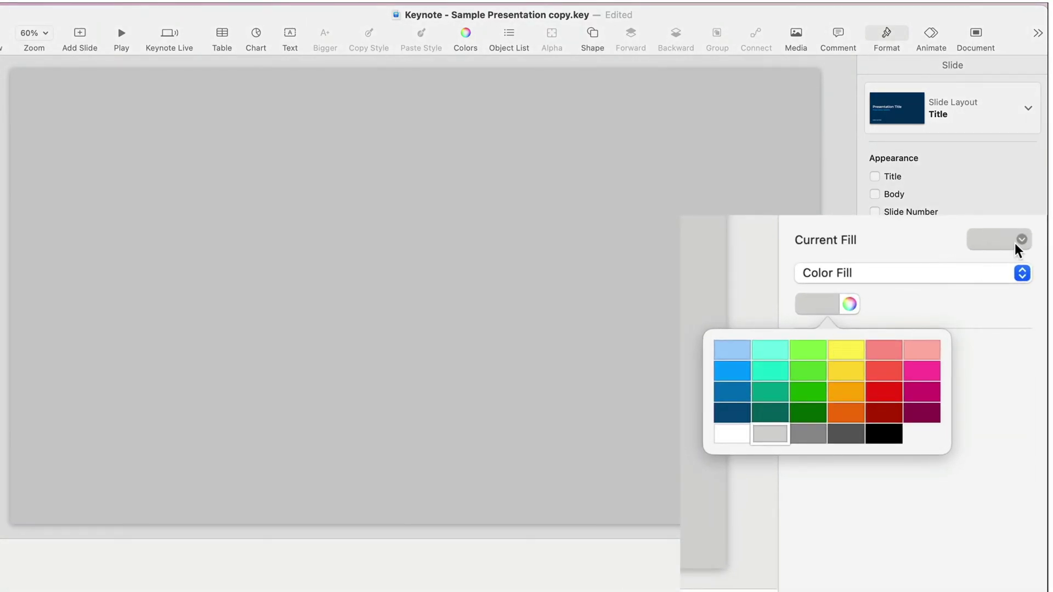
pyautogui.click(1024, 239)
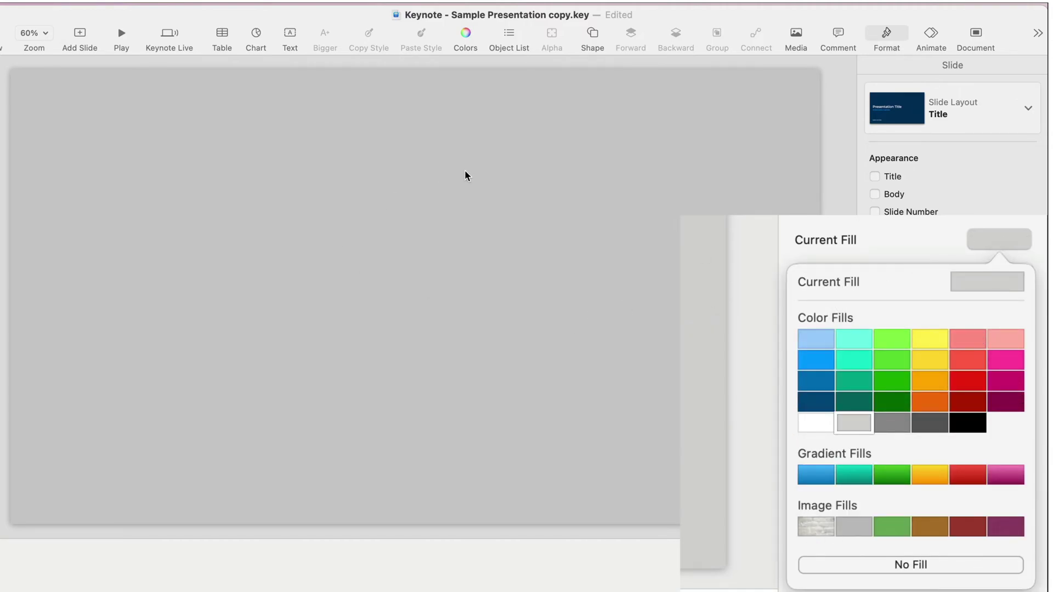
# Check the dark bar's fill presets on the Slogan slide, then return to the blank grey slide
pyautogui.click(530, 146)
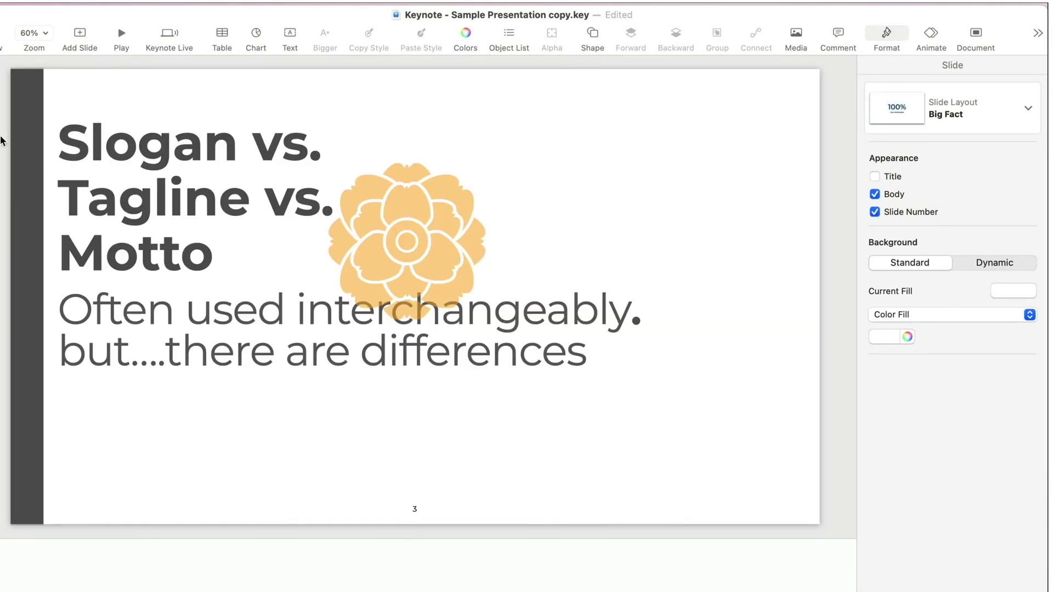
pyautogui.click(39, 206)
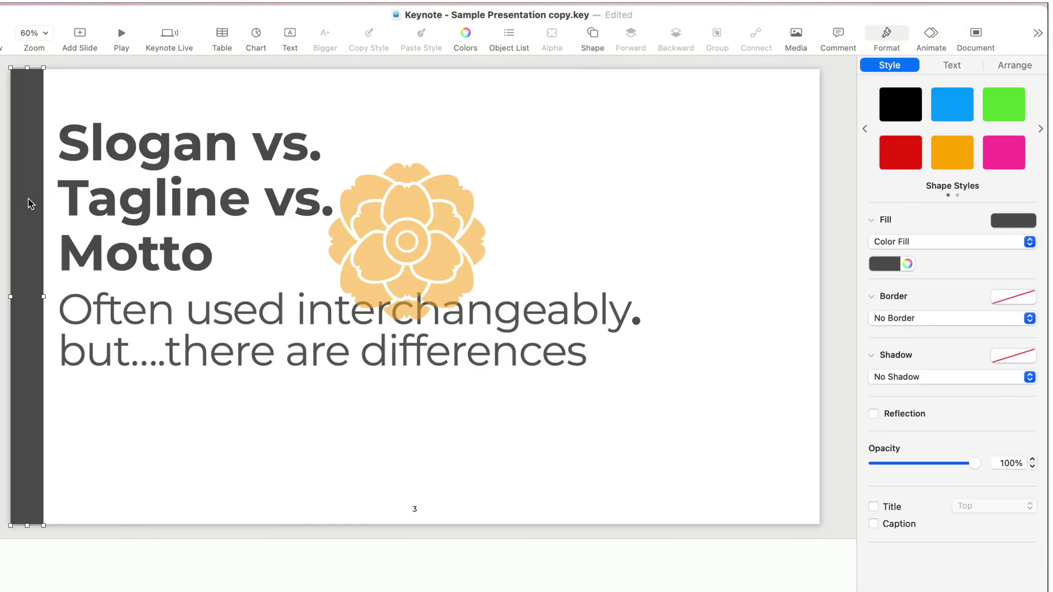
pyautogui.click(895, 264)
pyautogui.click(1030, 223)
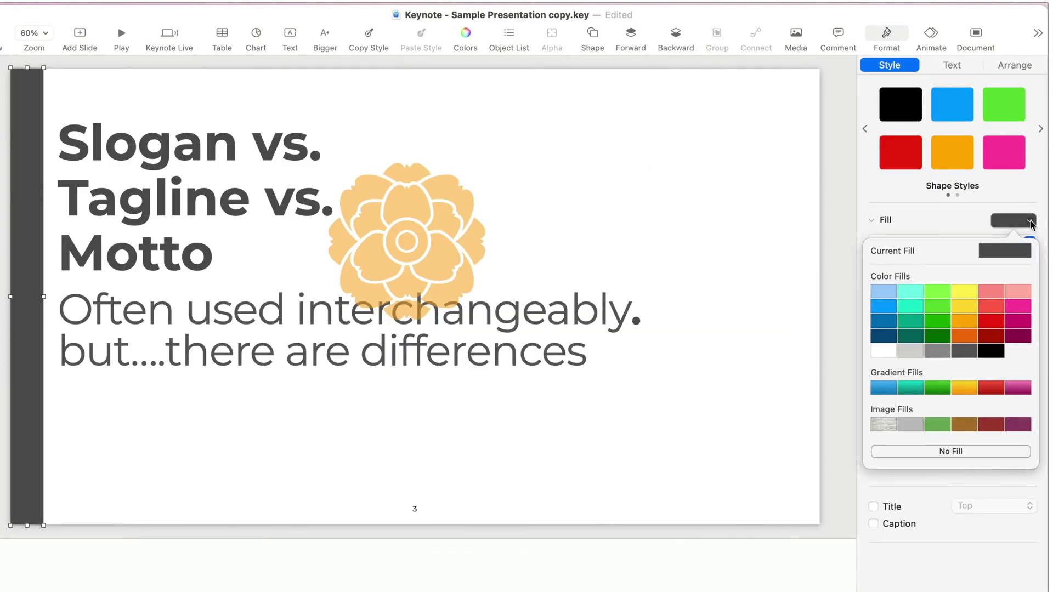
pyautogui.click(1030, 223)
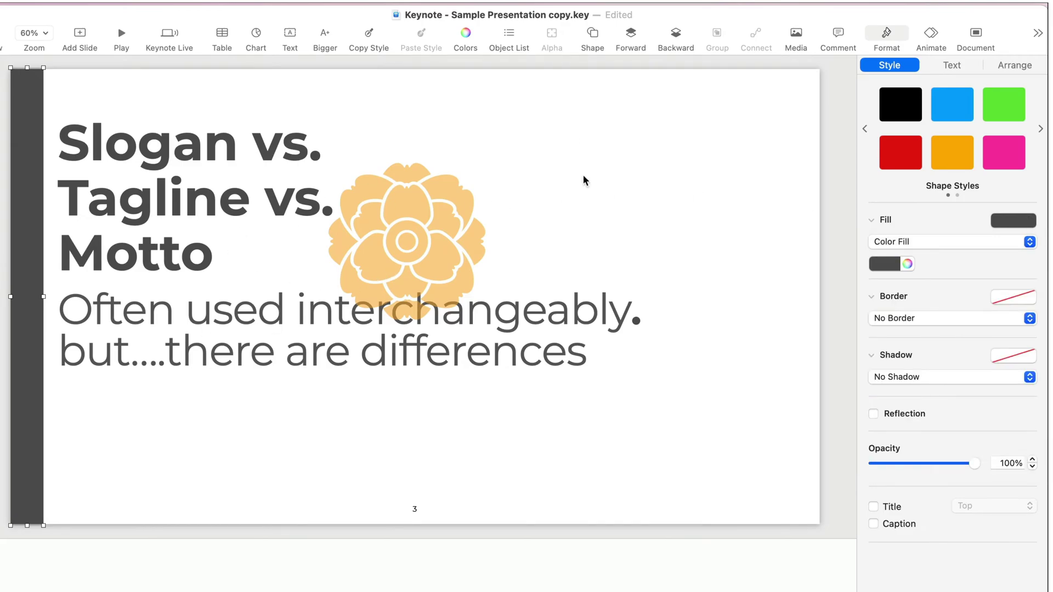
pyautogui.click(488, 113)
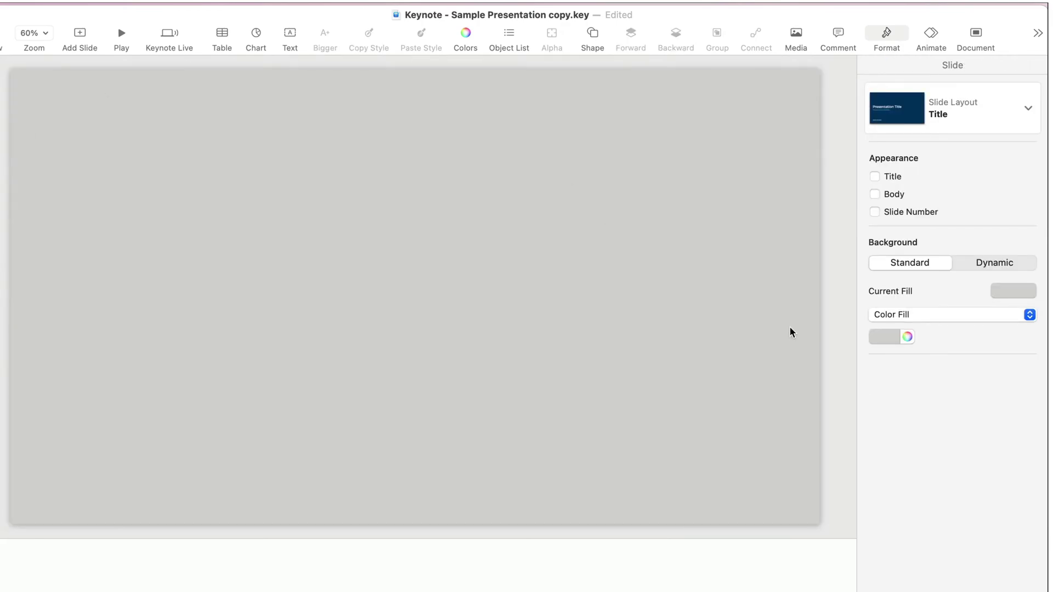
# Fill the blank slide's background with lavender from the pencils Colors window
pyautogui.click(1029, 292)
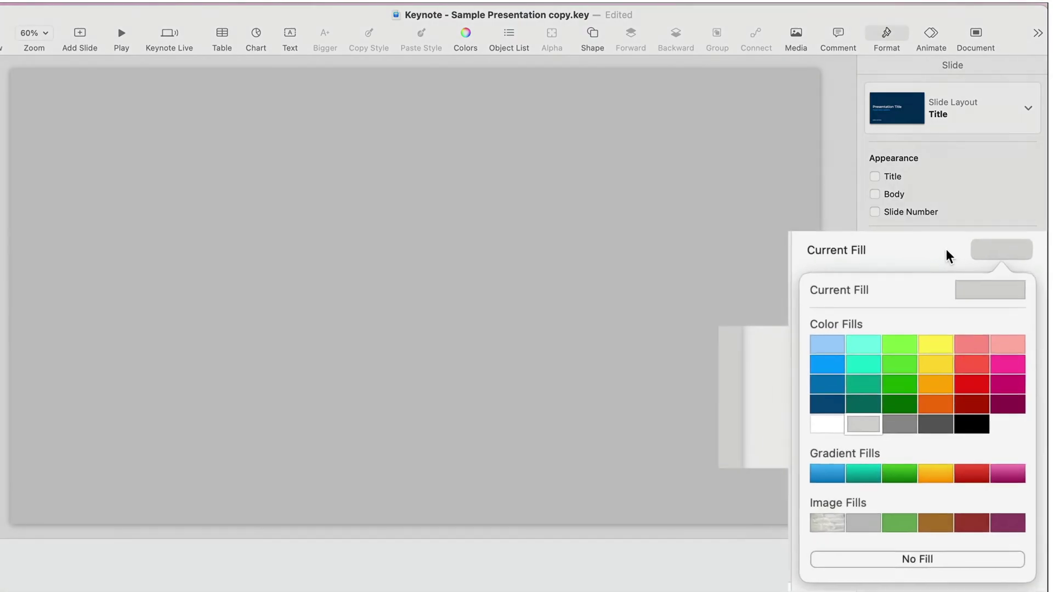
pyautogui.click(974, 294)
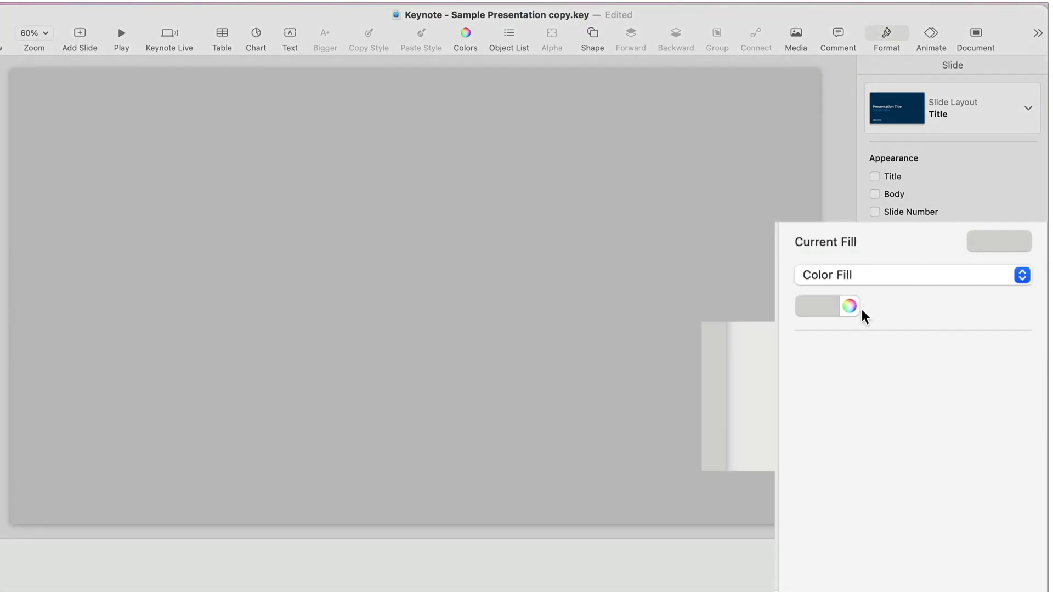
pyautogui.click(904, 335)
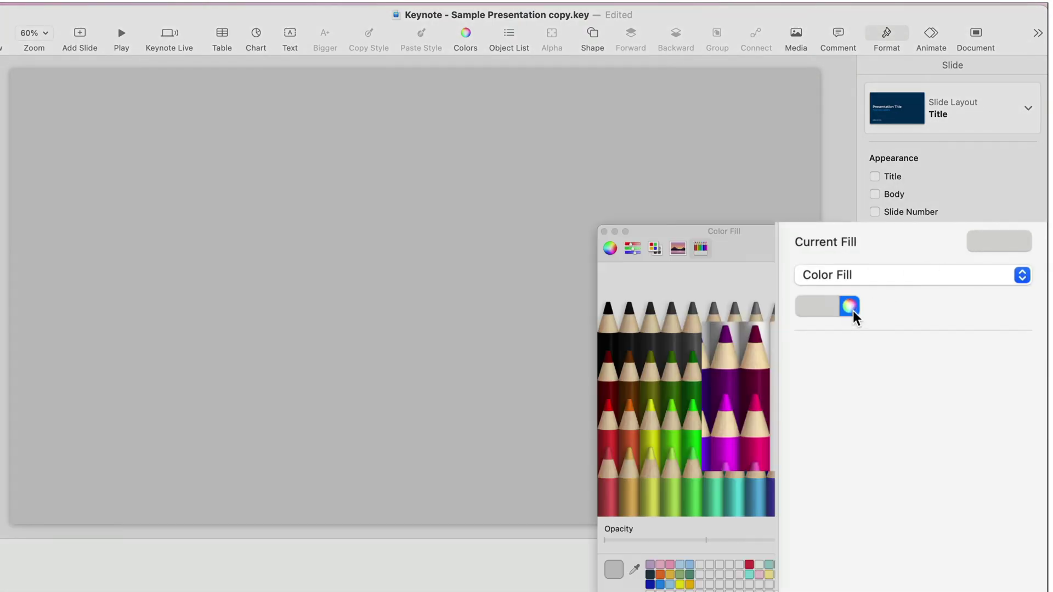
pyautogui.click(651, 564)
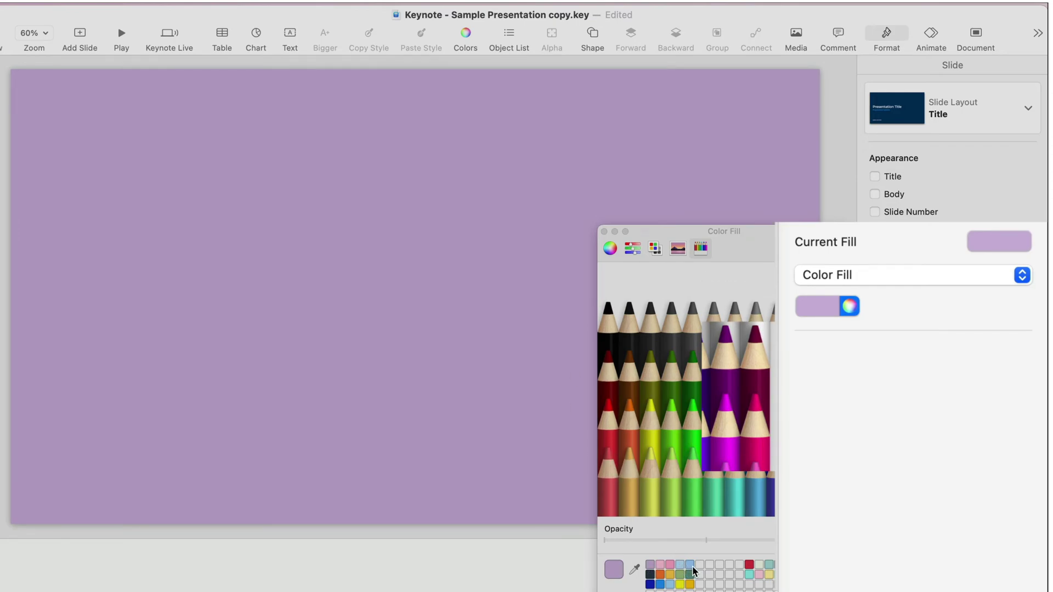
# Close the Colors window and dismiss the quick swatches, keeping the lavender background
pyautogui.click(602, 231)
pyautogui.click(851, 309)
pyautogui.click(604, 231)
pyautogui.click(830, 307)
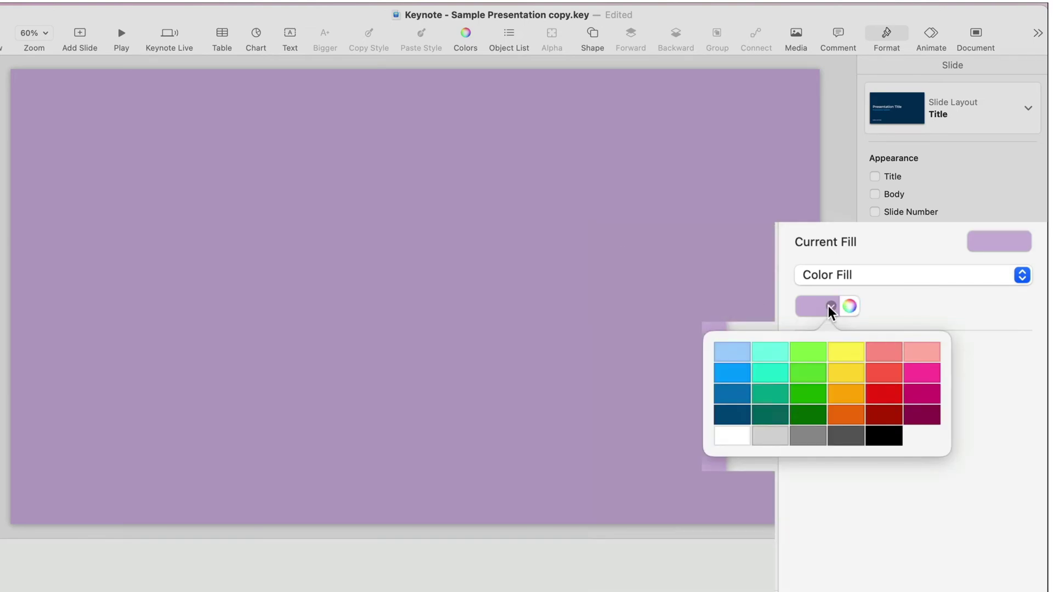
pyautogui.click(897, 307)
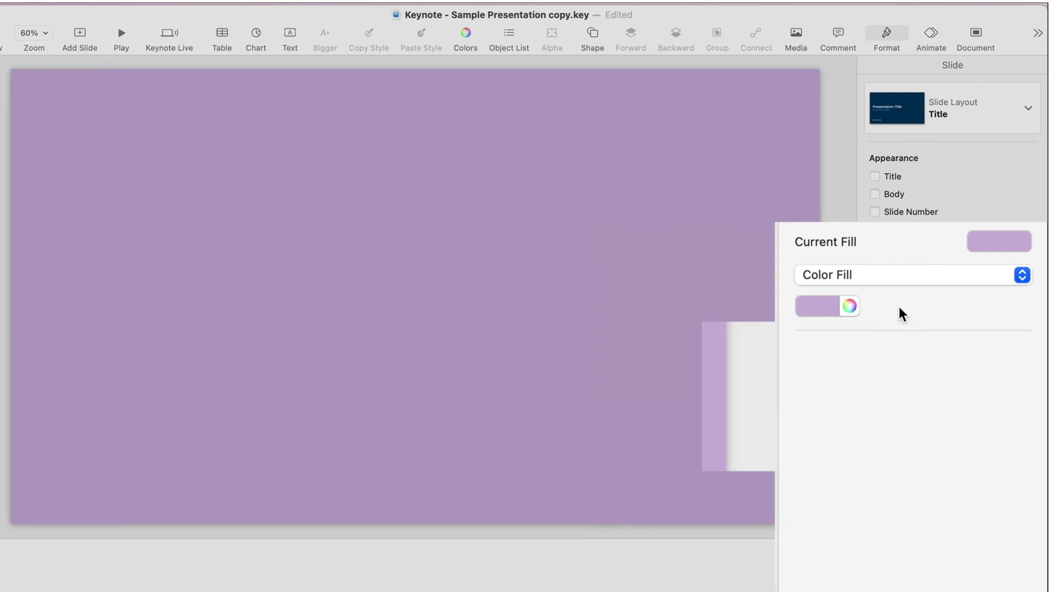
# Save the lavender Current Fill into the top-right Color Fills preset slot
pyautogui.click(1022, 241)
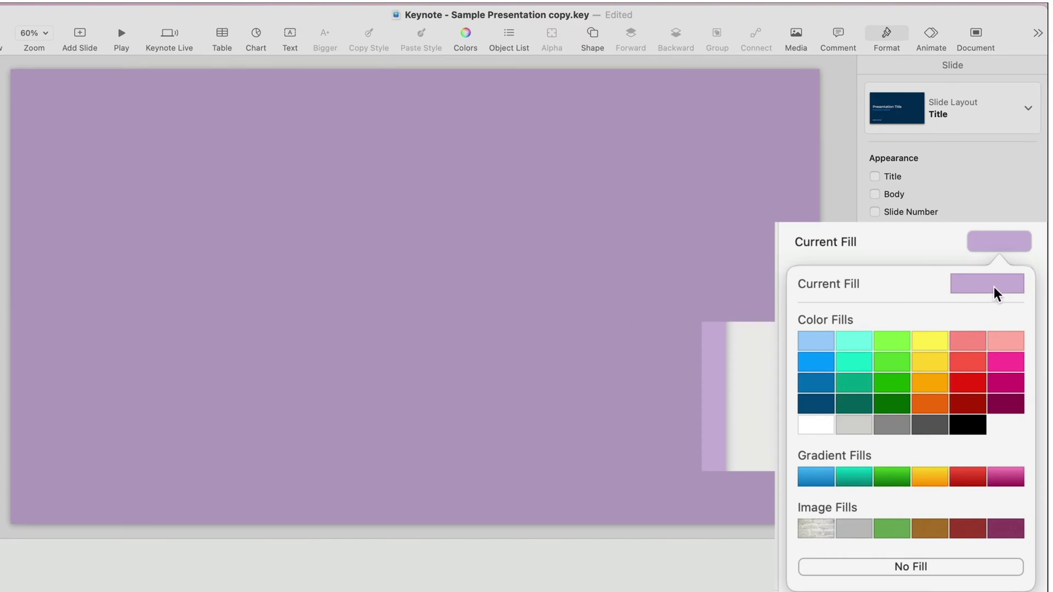
pyautogui.moveTo(992, 285); pyautogui.dragTo(990, 290)
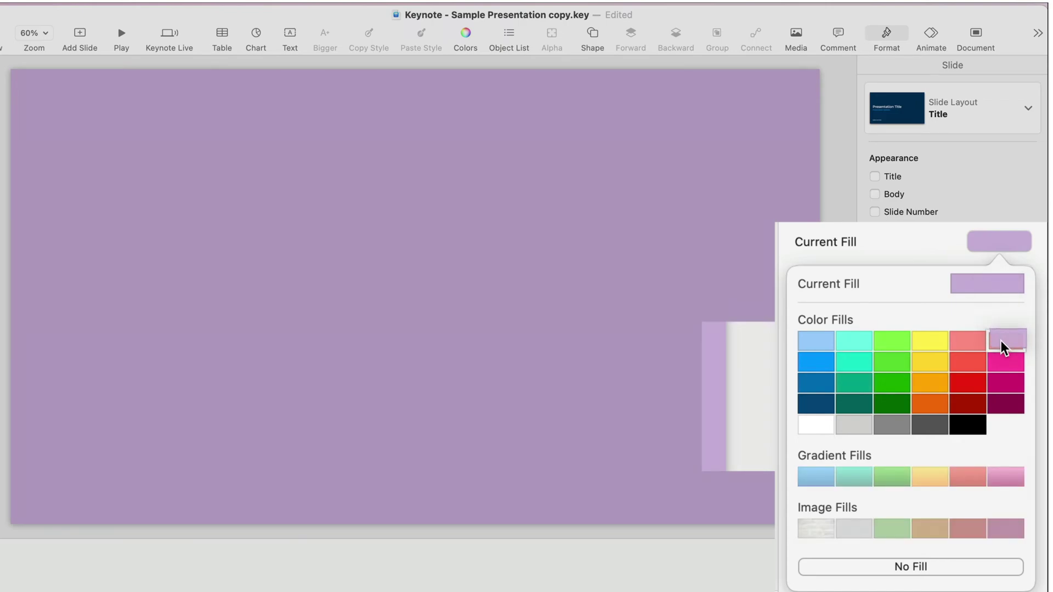
pyautogui.moveTo(1001, 340); pyautogui.dragTo(1001, 341)
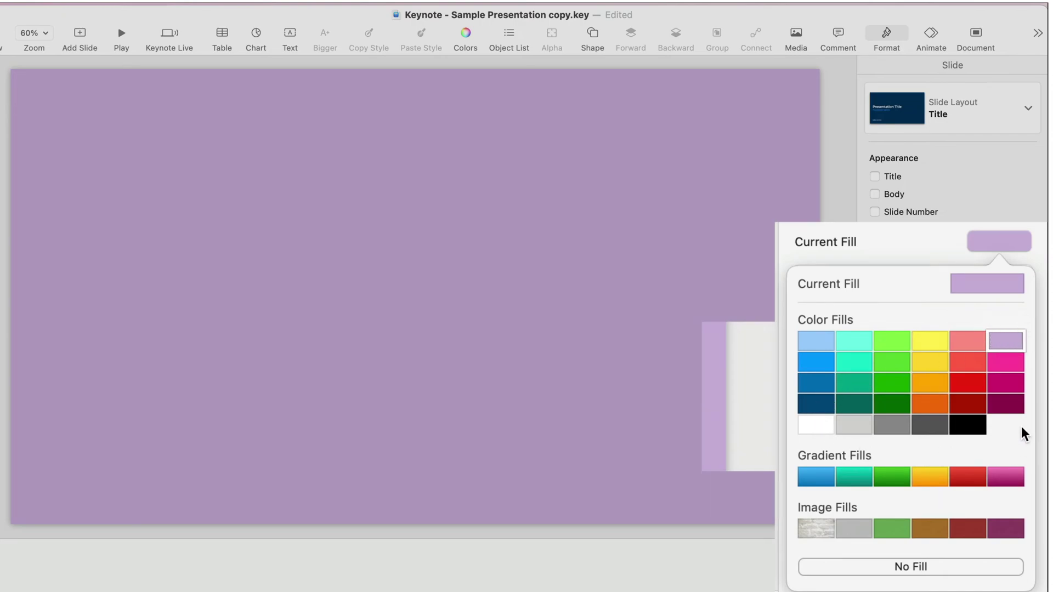
# Make the background light blue and save it into the first Color Fills preset slot
pyautogui.click(924, 233)
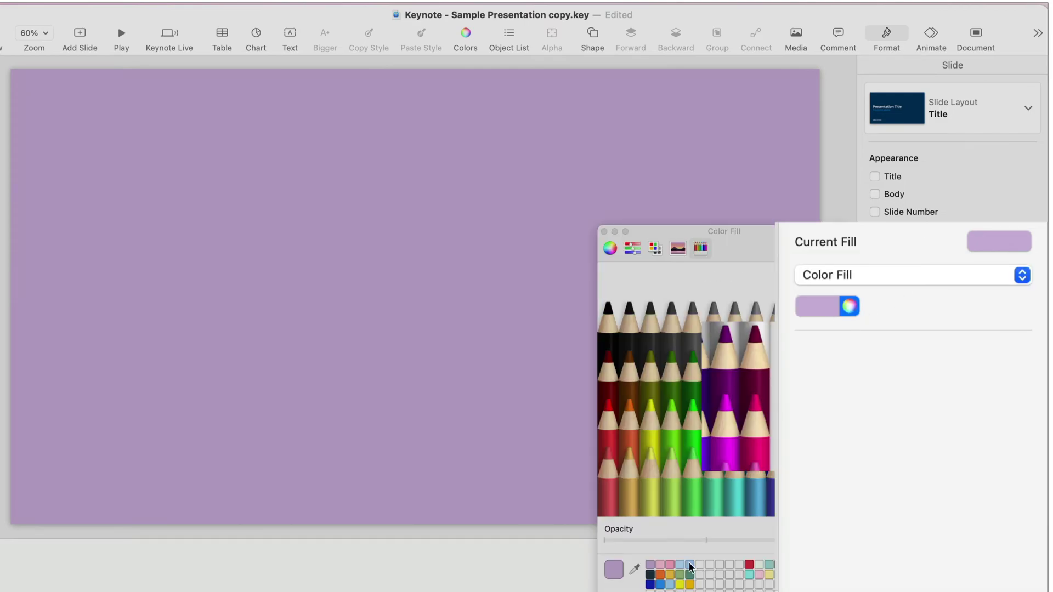
pyautogui.click(679, 565)
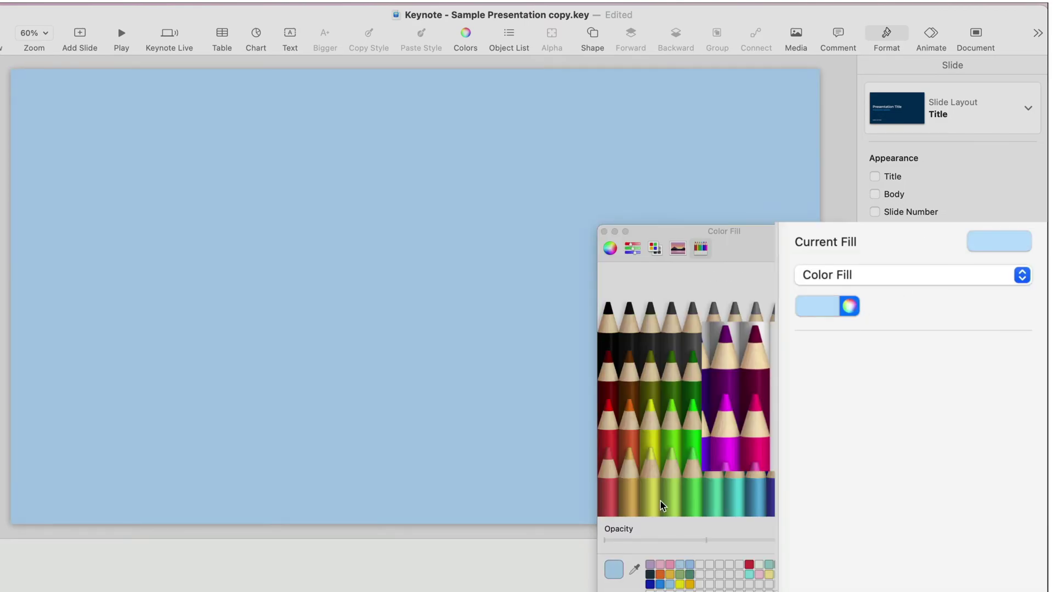
pyautogui.click(602, 232)
pyautogui.click(1020, 239)
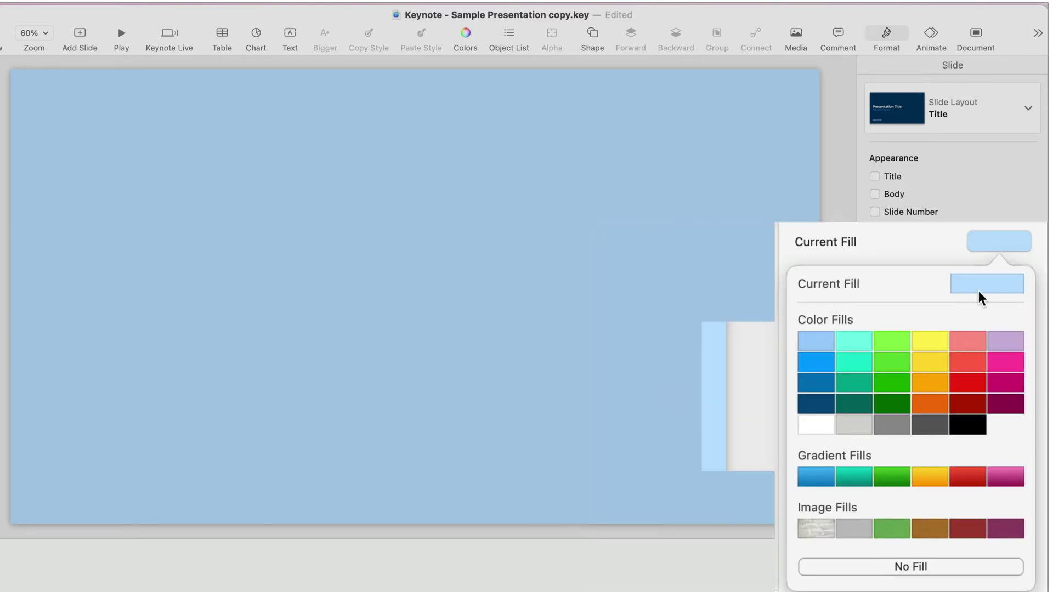
pyautogui.moveTo(998, 280)
pyautogui.mouseDown()
pyautogui.moveTo(951, 282)
pyautogui.moveTo(820, 340)
pyautogui.mouseUp()
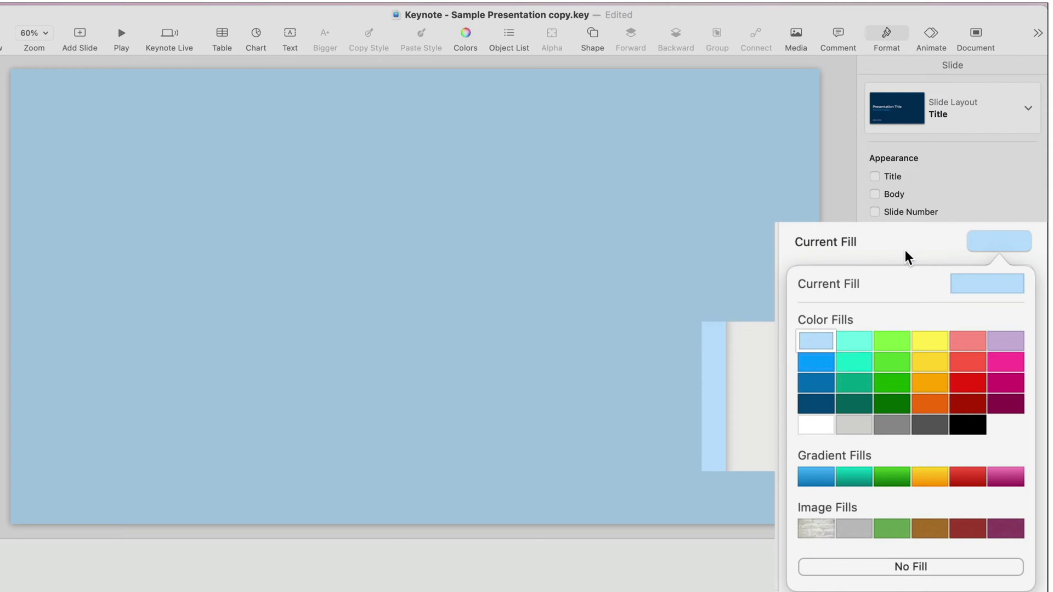
# Apply the blue gradient preset and set its first colour to Silver
pyautogui.click(818, 478)
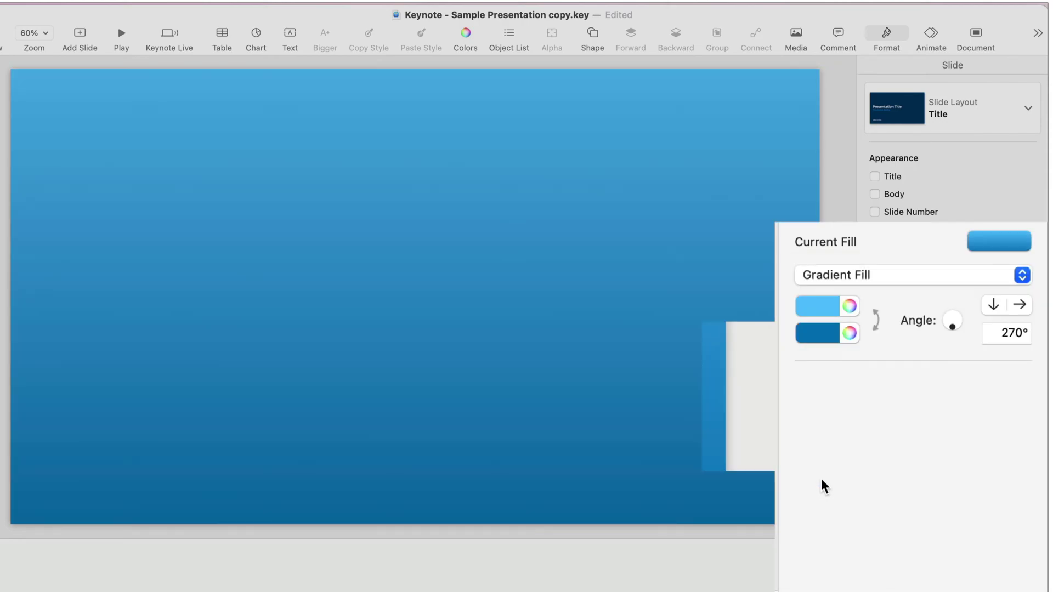
pyautogui.click(846, 306)
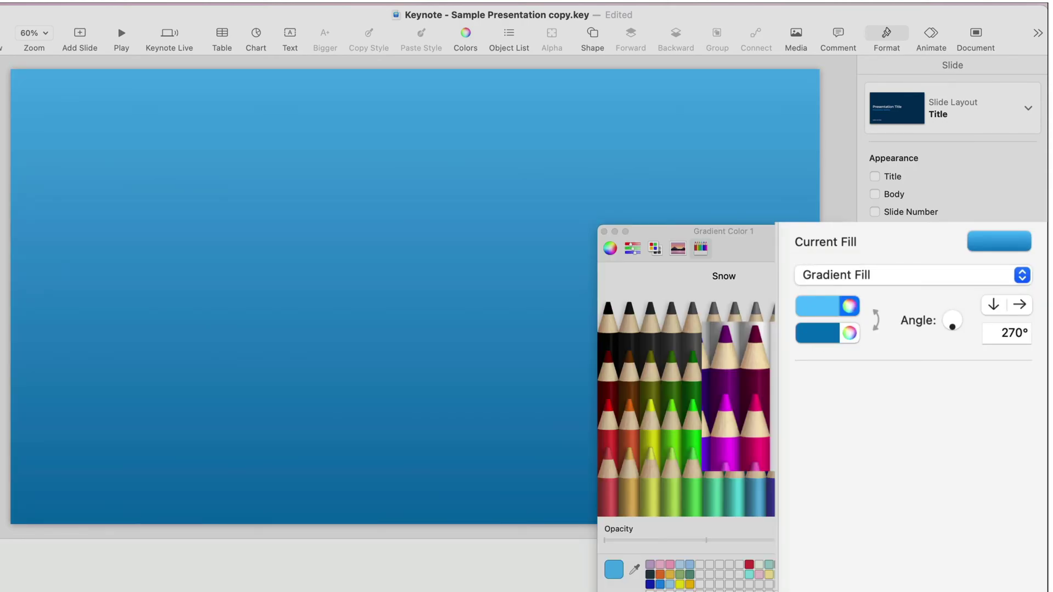
pyautogui.click(735, 316)
pyautogui.moveTo(817, 333)
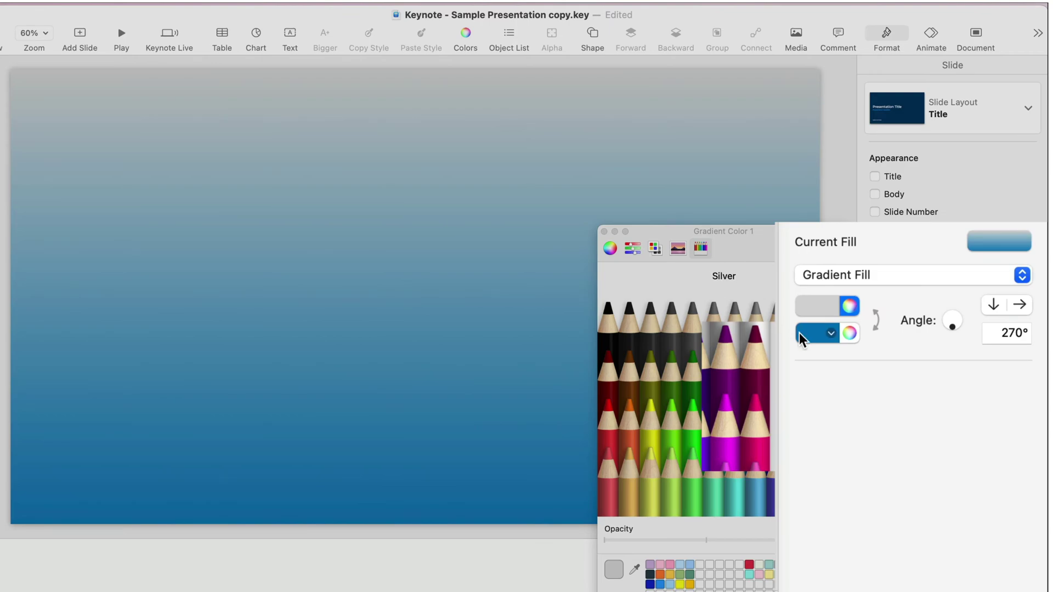
pyautogui.click(856, 332)
pyautogui.click(834, 333)
pyautogui.click(604, 233)
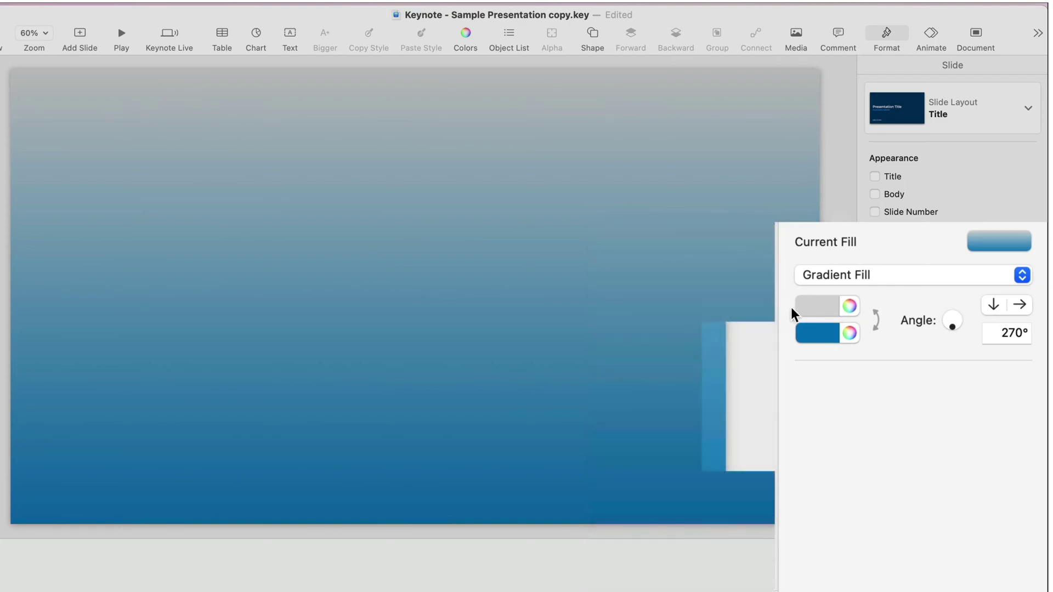
# Set the second gradient colour to a light purple and save the gradient as the first Gradient Fills preset
pyautogui.click(849, 333)
pyautogui.click(718, 330)
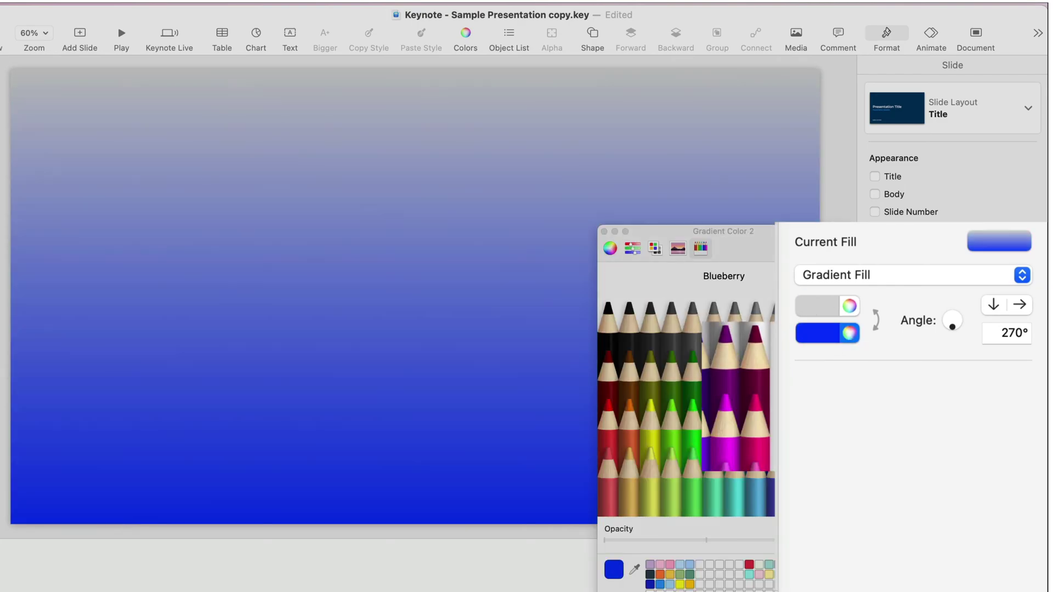
pyautogui.click(771, 483)
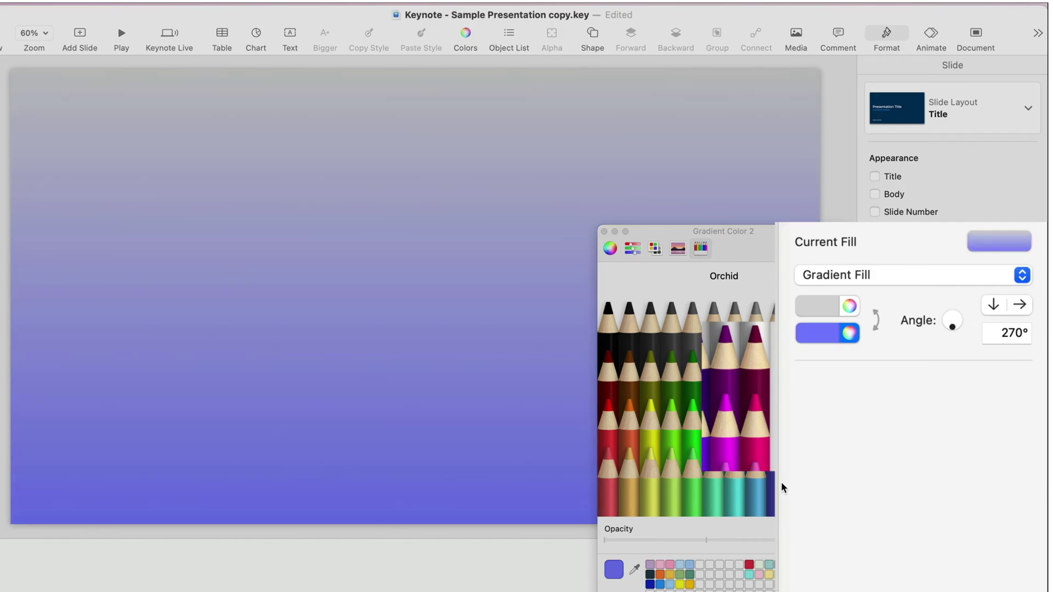
pyautogui.click(604, 231)
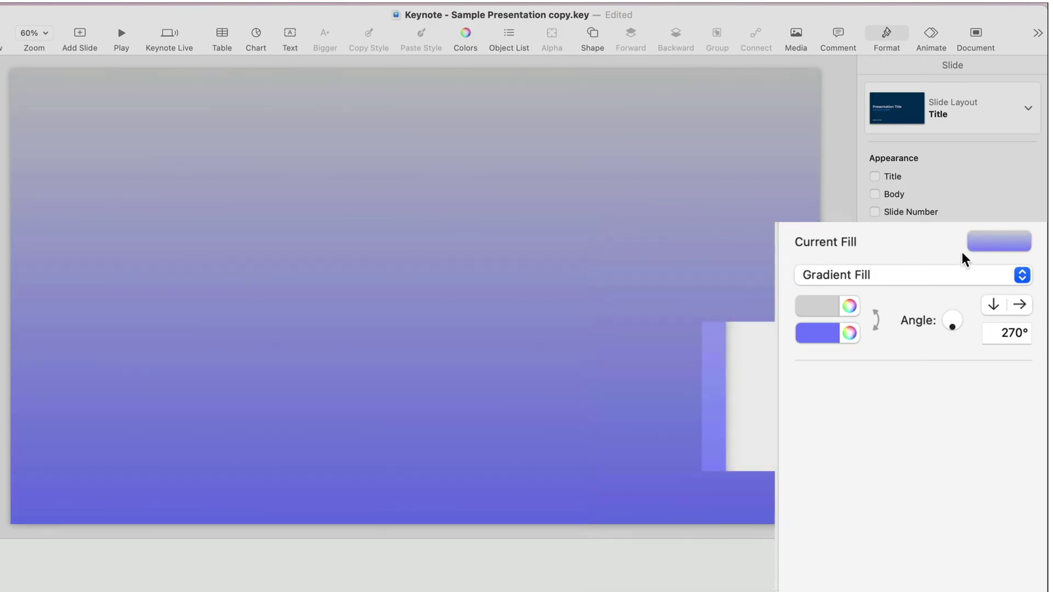
pyautogui.click(1020, 242)
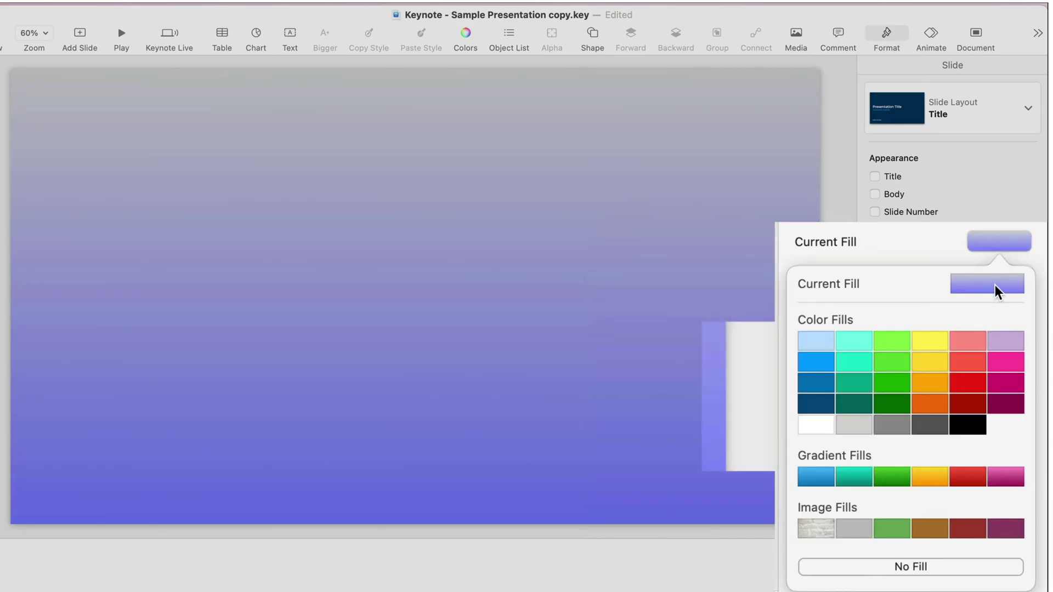
pyautogui.moveTo(993, 285); pyautogui.dragTo(821, 477)
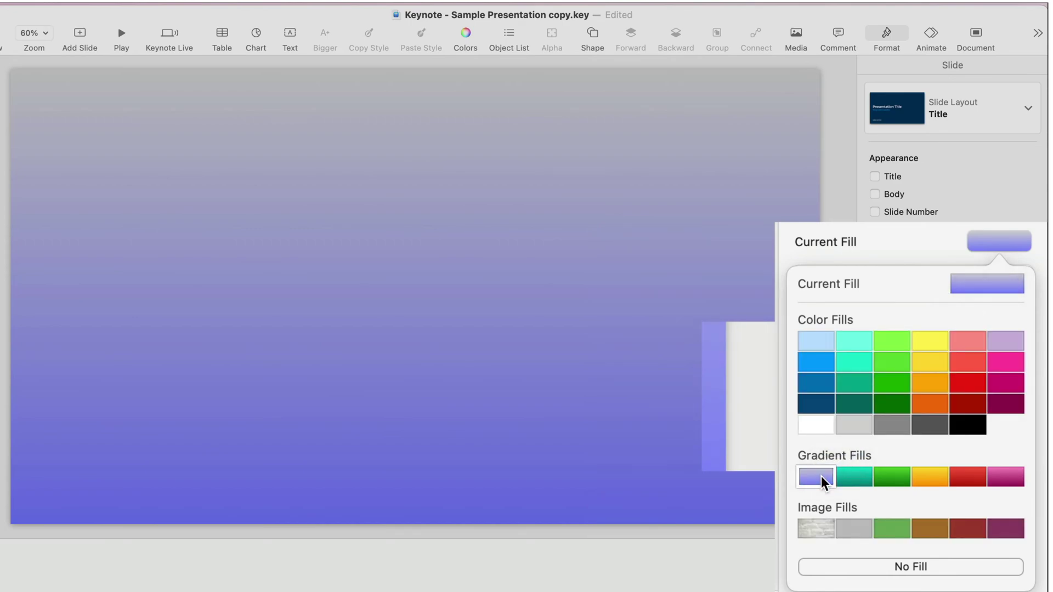
# Try the stone Image Fill preset, then apply the tiled grey texture Image Fill to the background
pyautogui.click(906, 249)
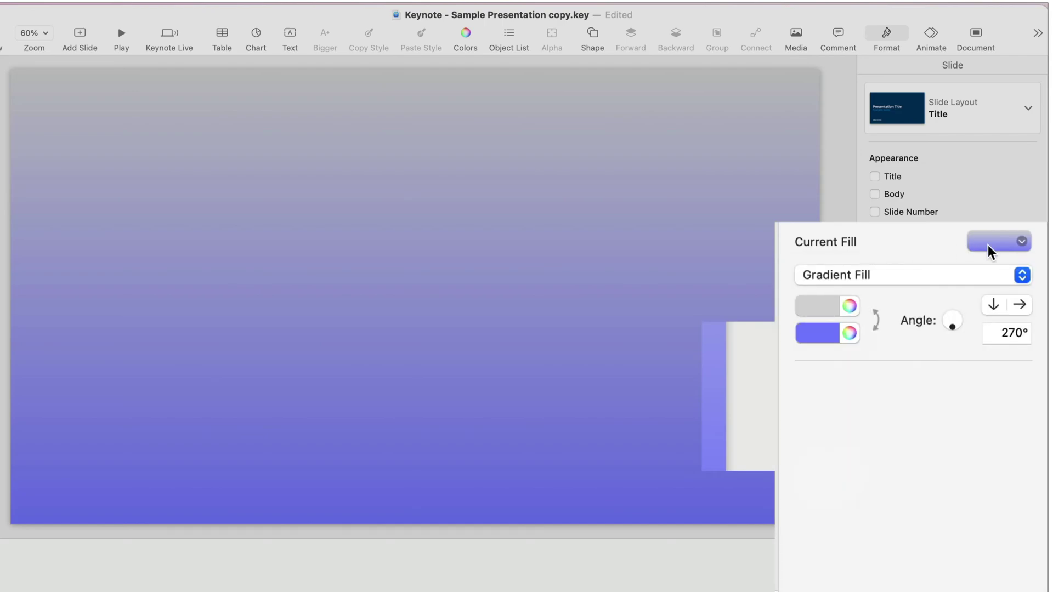
pyautogui.click(1021, 240)
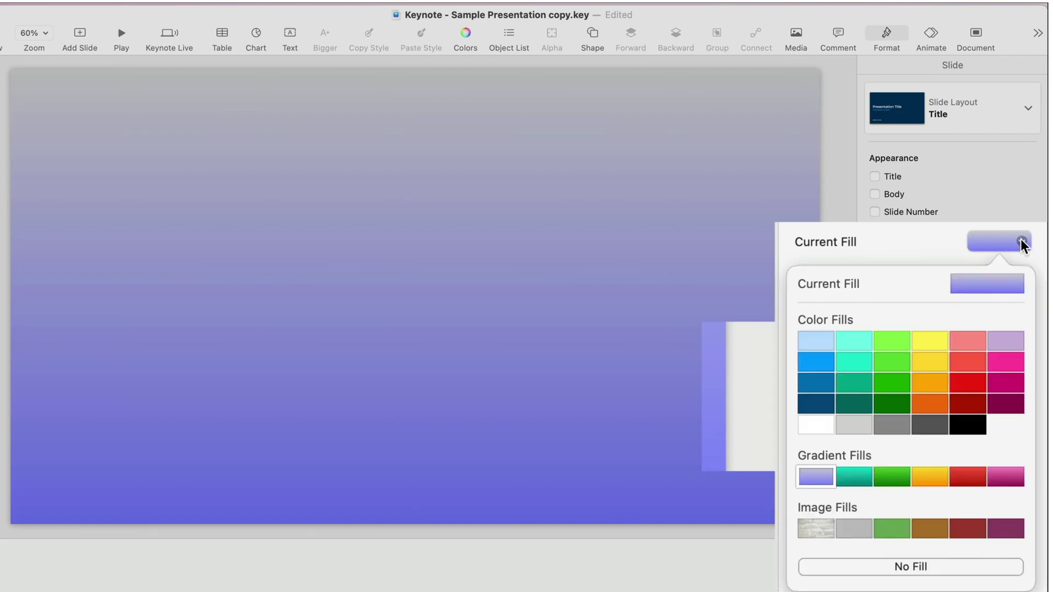
pyautogui.click(818, 533)
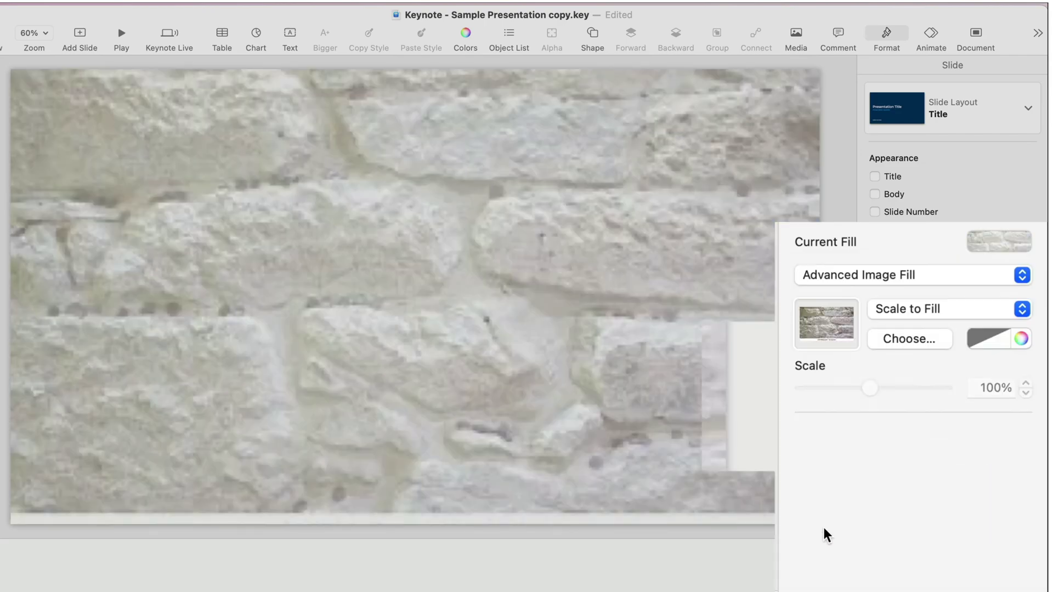
pyautogui.click(1019, 242)
pyautogui.click(855, 529)
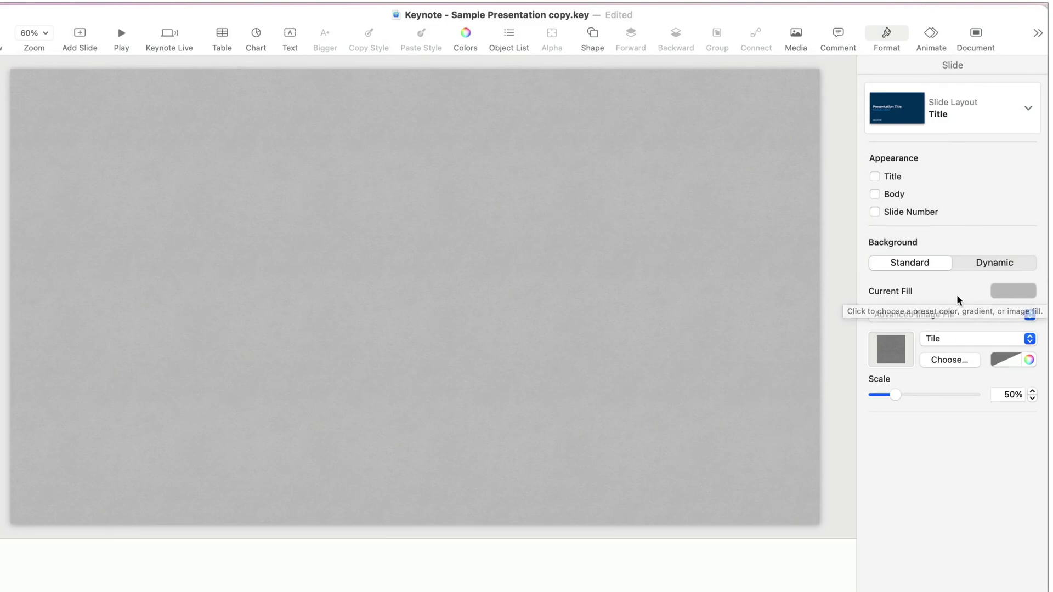
# Review the presets popover and show the background's fill-type list
pyautogui.click(1029, 292)
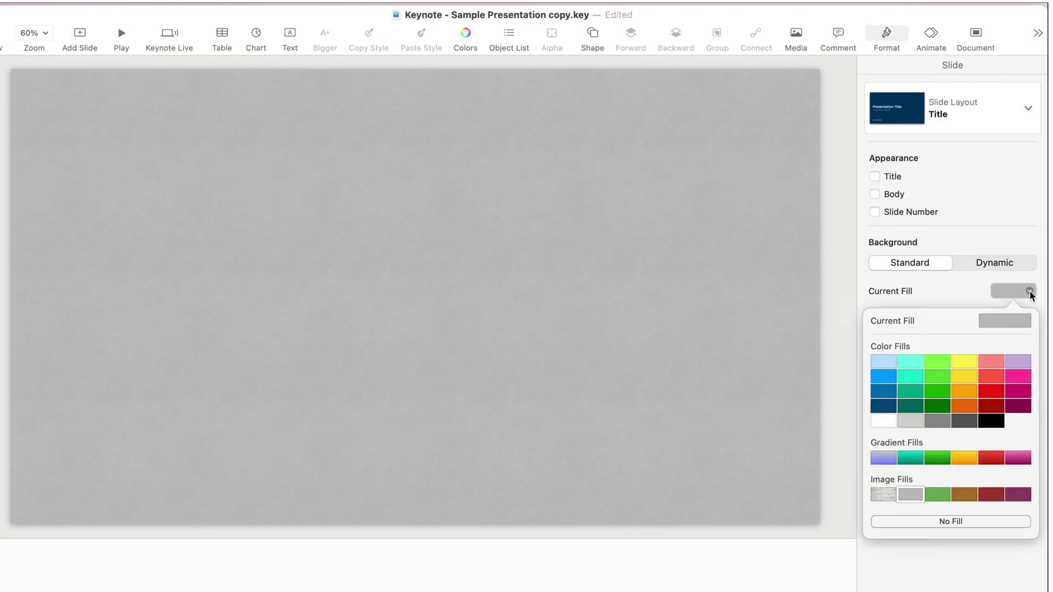
pyautogui.click(949, 296)
pyautogui.click(901, 311)
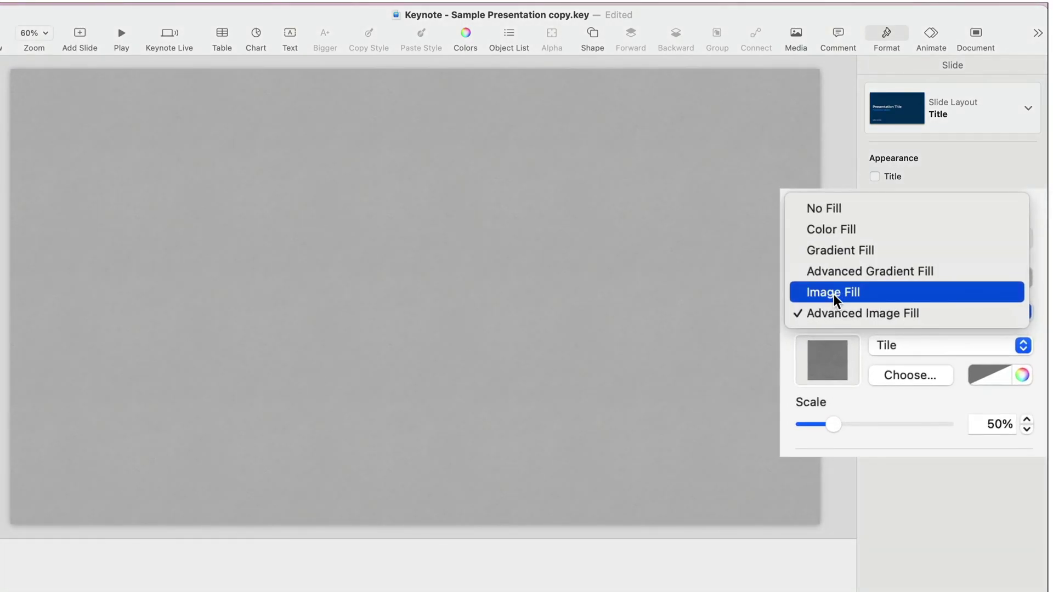
# Switch to a plain Image Fill using Backgrounds.png as the leaf background image
pyautogui.click(896, 301)
pyautogui.click(949, 381)
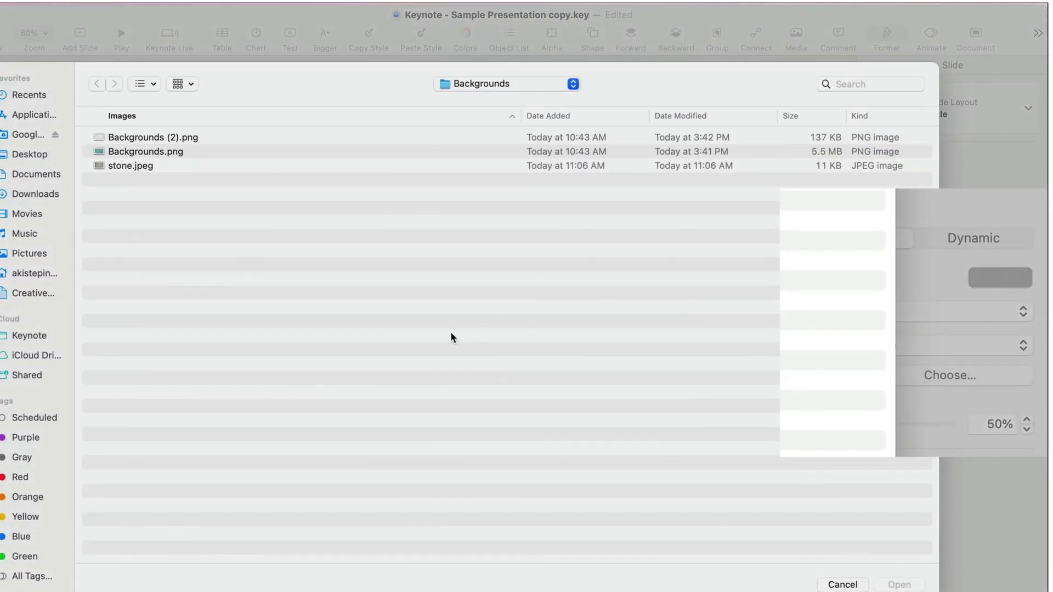
pyautogui.doubleClick(158, 153)
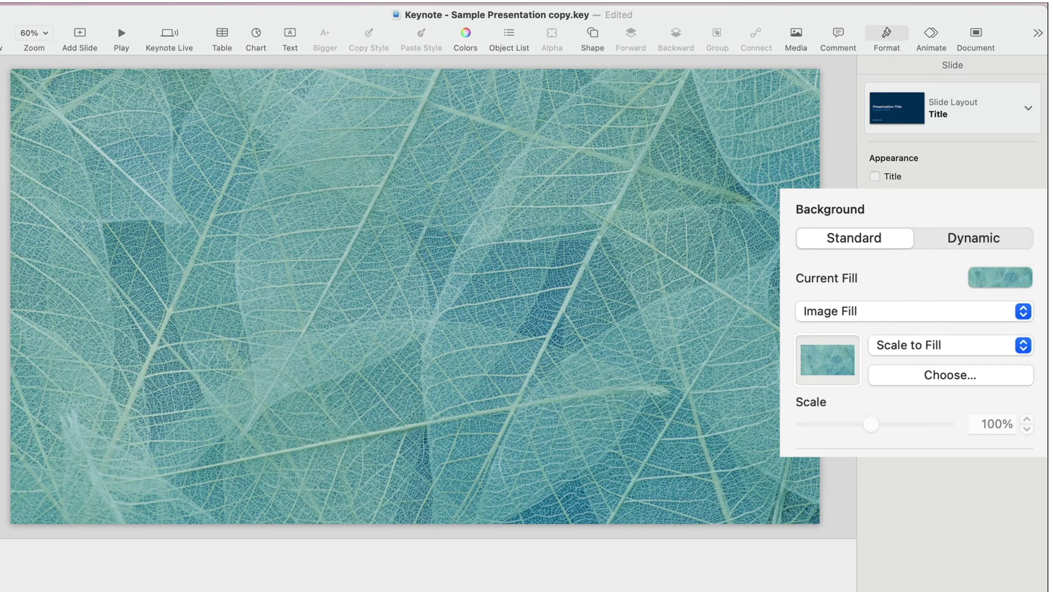
# Save the leaf background as the first Image Fills preset and browse for another image
pyautogui.click(1024, 280)
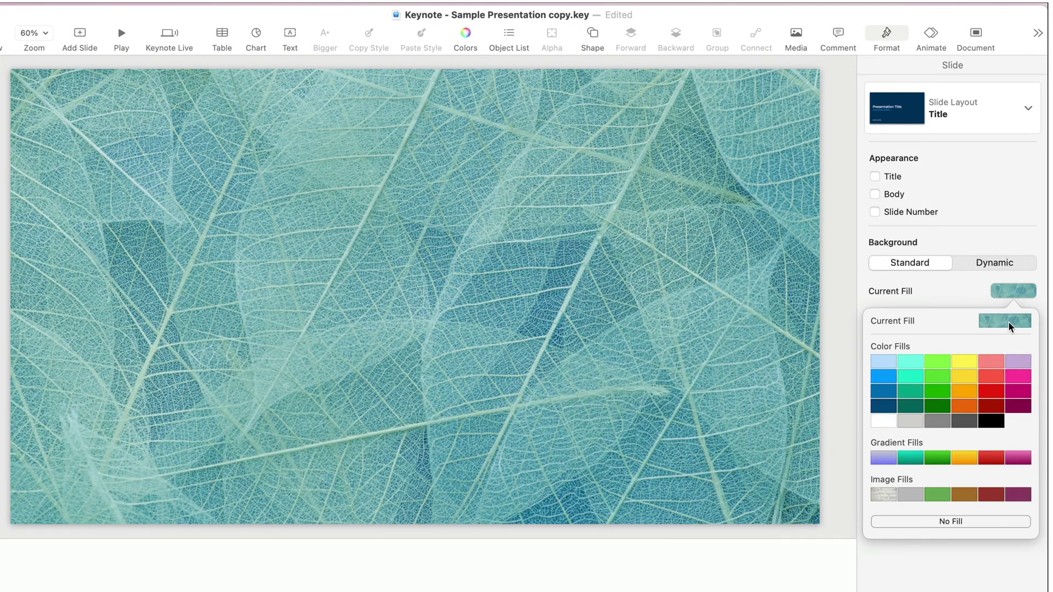
pyautogui.moveTo(1008, 327); pyautogui.dragTo(878, 486)
pyautogui.click(938, 292)
pyautogui.click(970, 361)
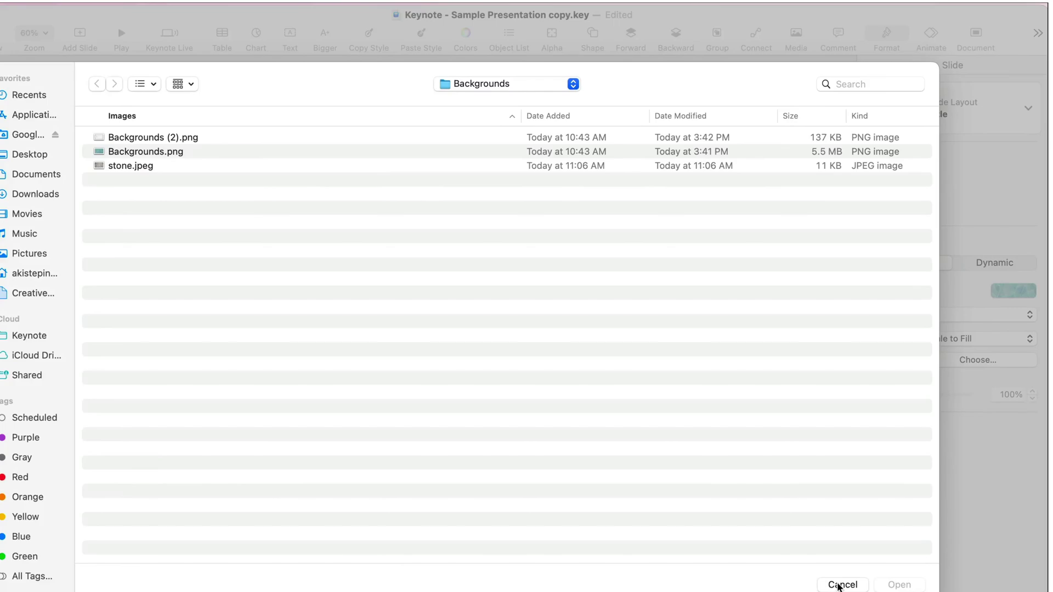
# Use Backgrounds (2).png as the chevron background and save it as the second Image Fills preset
pyautogui.click(157, 138)
pyautogui.doubleClick(156, 136)
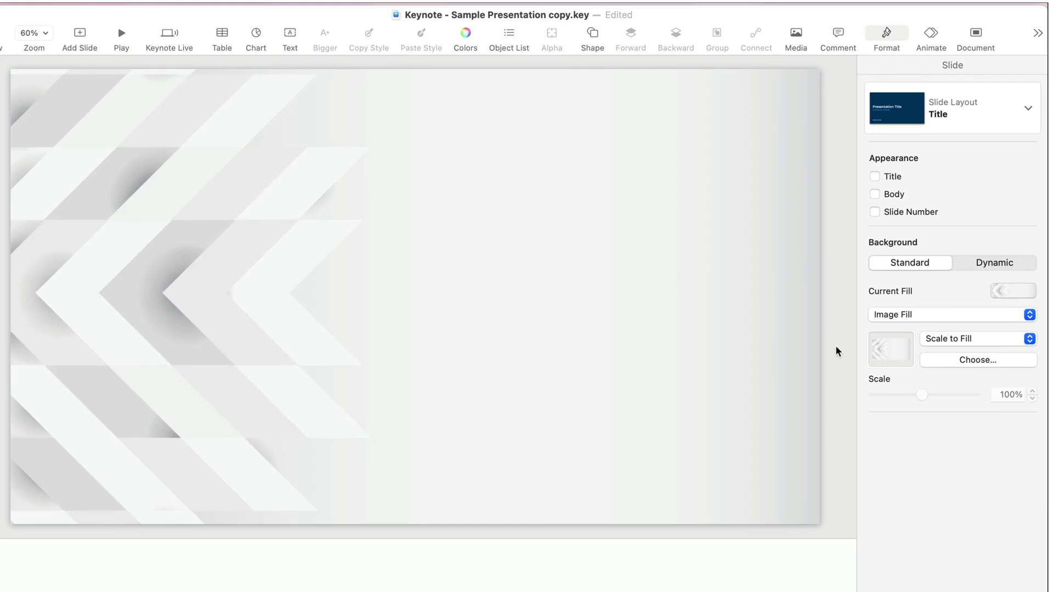
pyautogui.click(1024, 292)
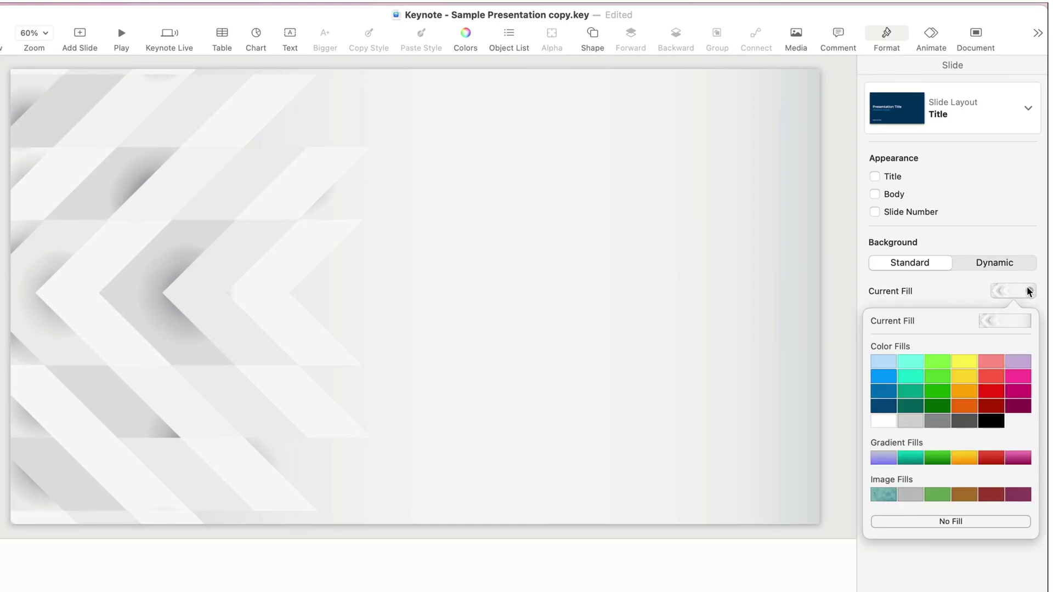
pyautogui.click(1008, 320)
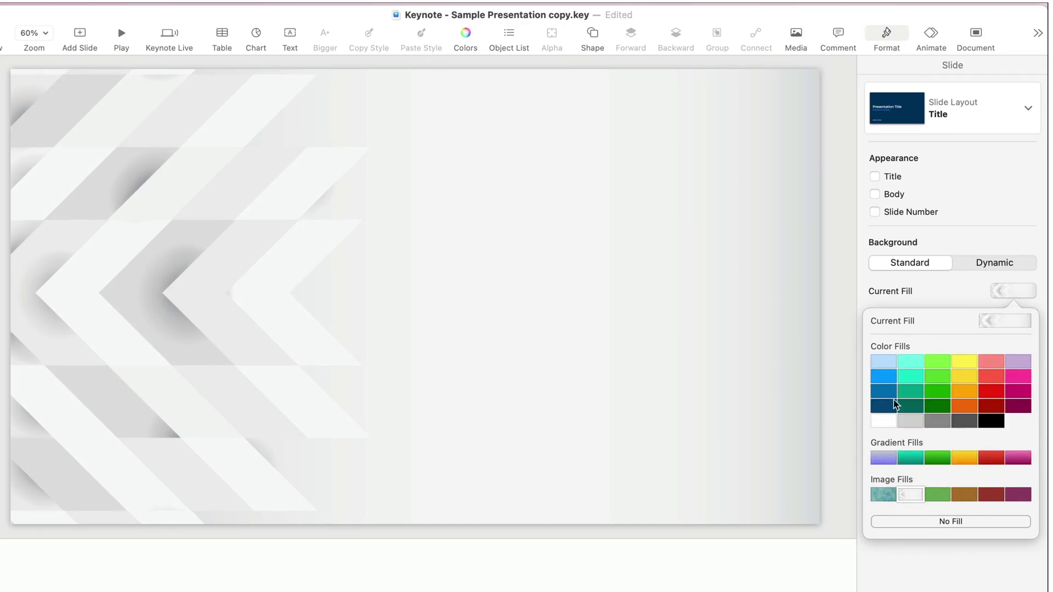
pyautogui.click(945, 295)
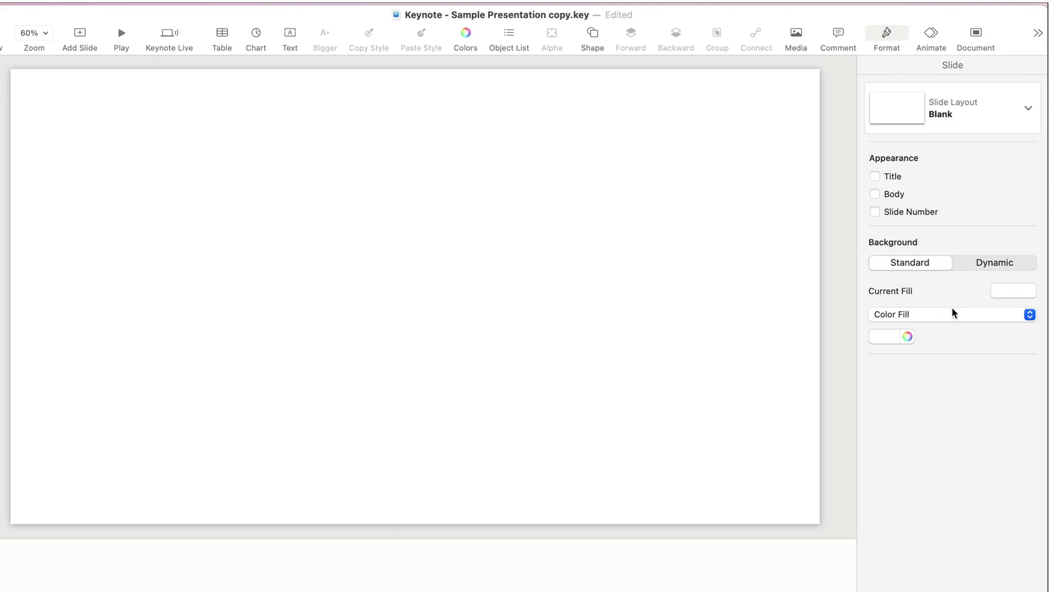
# Apply the leaf preset, undo it, then fill the blank slide with the chevron Image Fills preset
pyautogui.click(1026, 291)
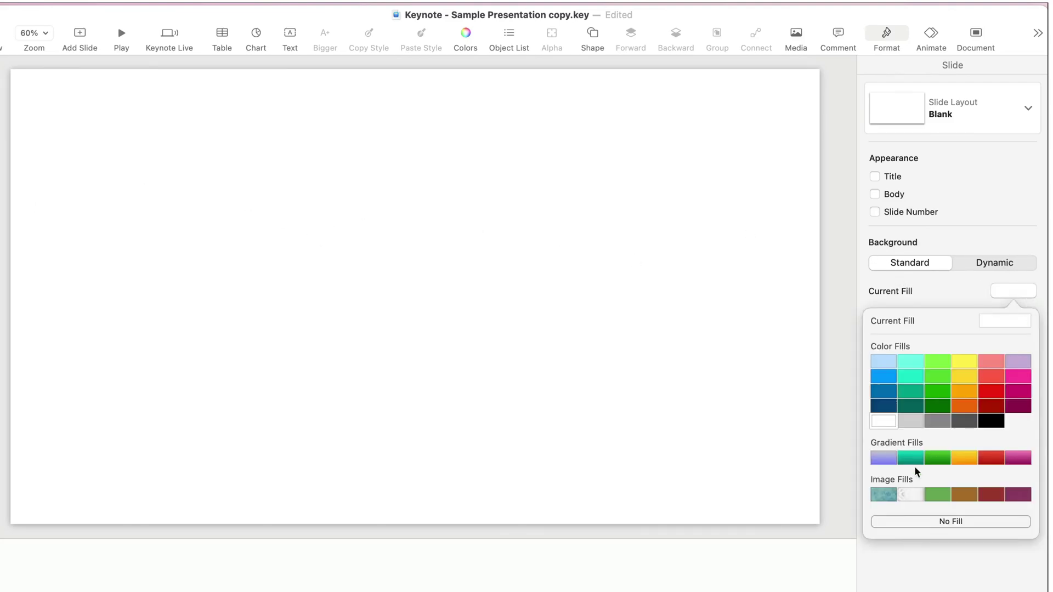
pyautogui.click(884, 493)
pyautogui.press('super+z')
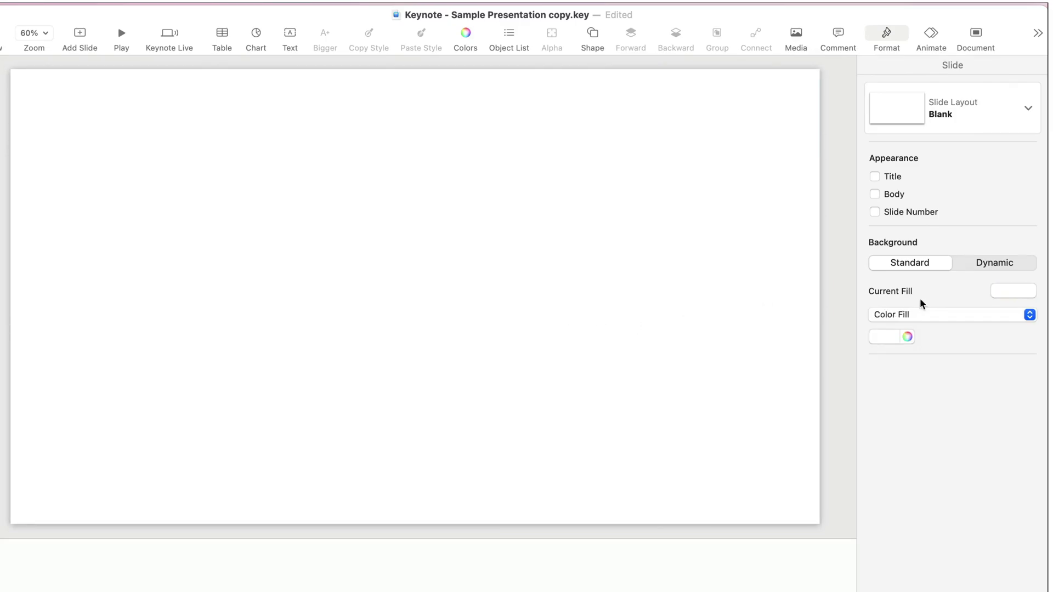
pyautogui.click(1026, 291)
pyautogui.click(909, 492)
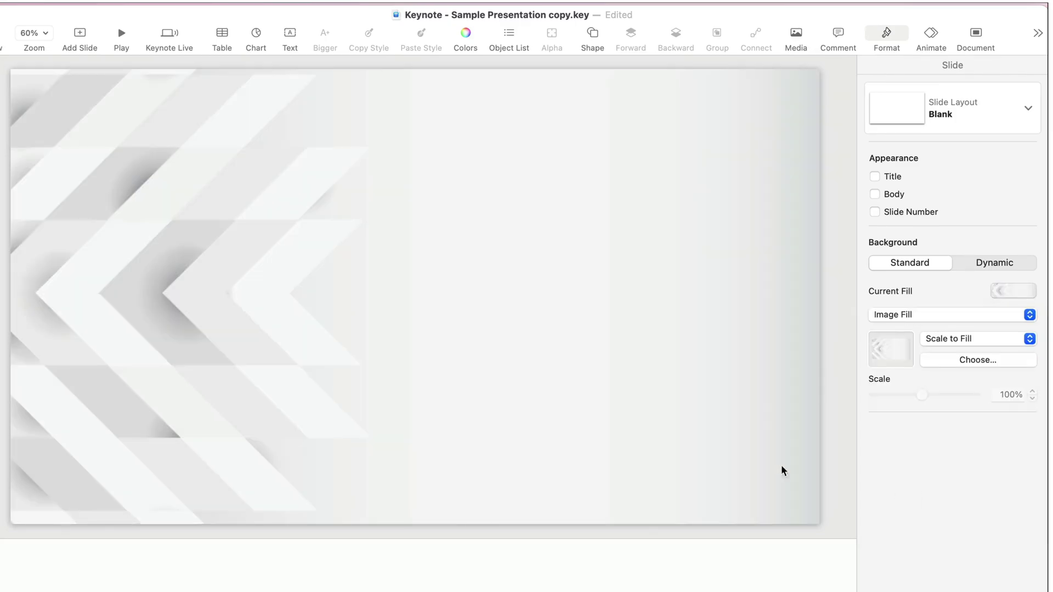